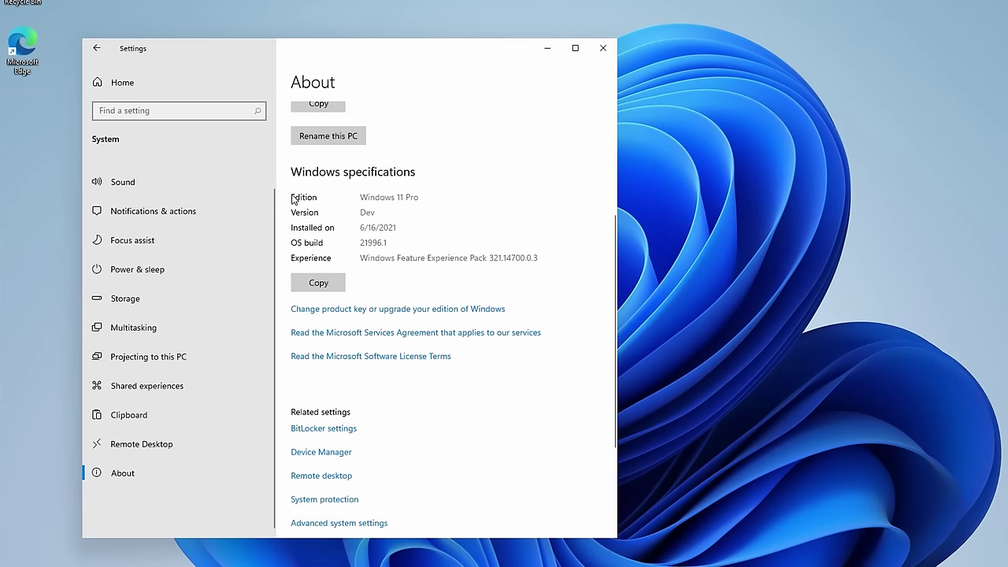
- Examine the edition and experience entries in the Windows specifications, and close Settings
{"action": "left_click_drag", "start_coordinate": [414, 204], "coordinate": [357, 204]}
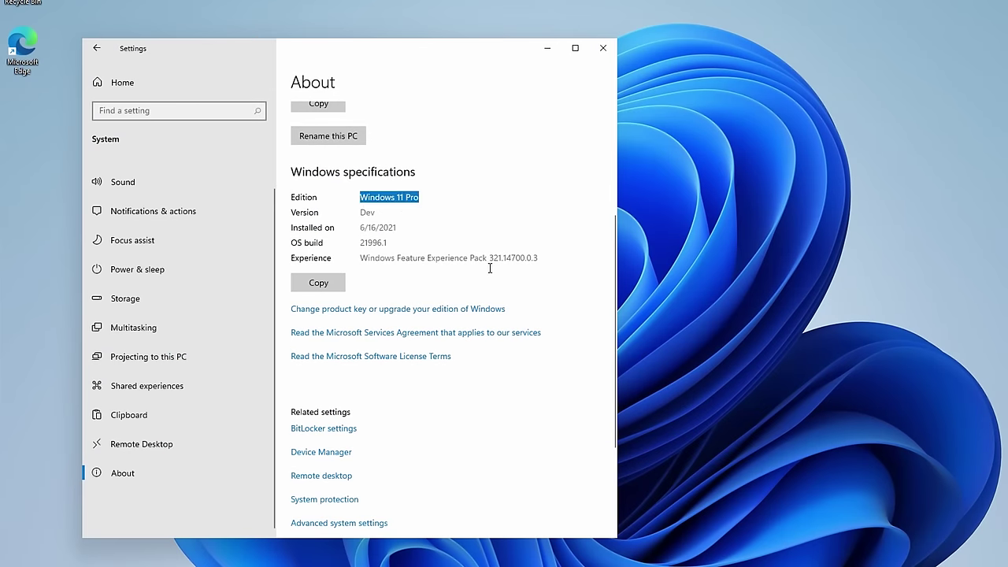
{"action": "left_click_drag", "start_coordinate": [372, 265], "coordinate": [547, 263]}
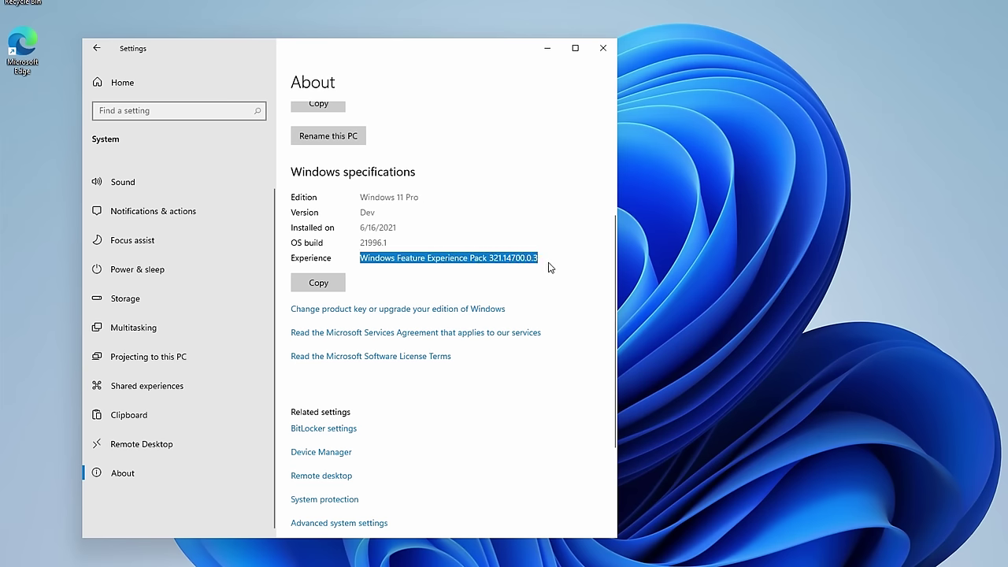
{"action": "scroll", "coordinate": [549, 268], "scroll_direction": "down", "scroll_amount": 3}
{"action": "left_click", "coordinate": [599, 47]}
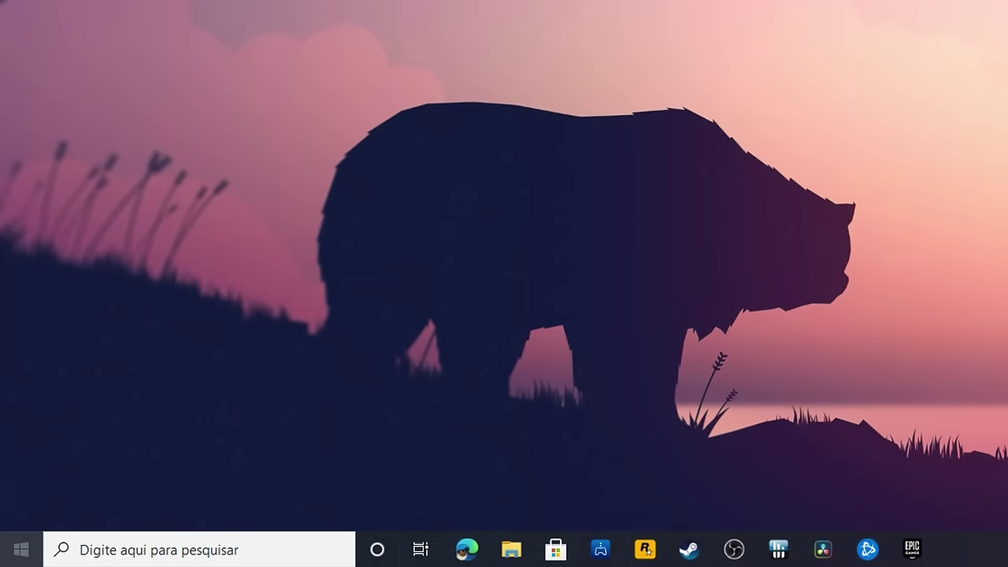
- Open the dialog for turning Windows features on or off from the optional features in the app settings
{"action": "left_click", "coordinate": [11, 558]}
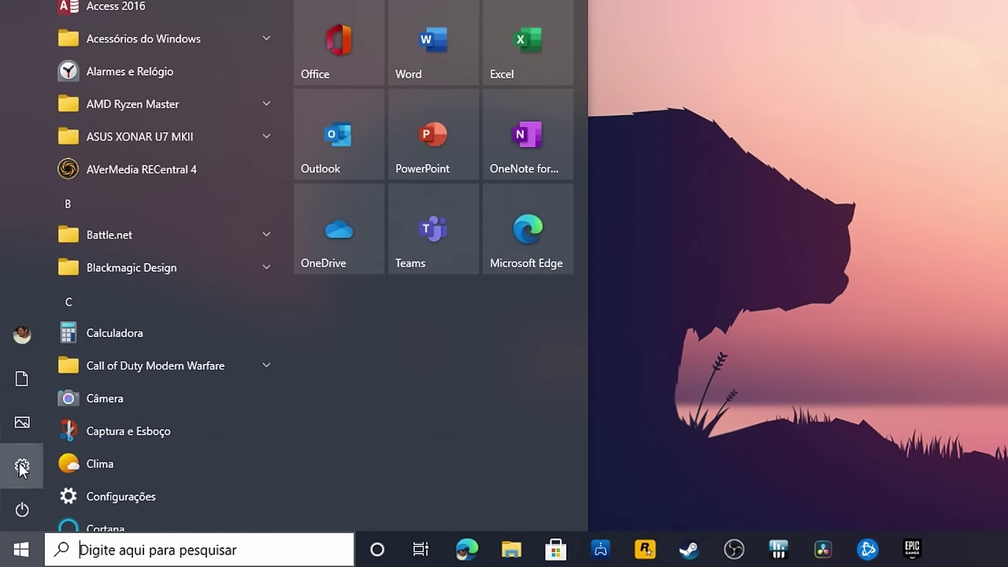
{"action": "mouse_move", "coordinate": [22, 468]}
{"action": "left_click", "coordinate": [93, 467]}
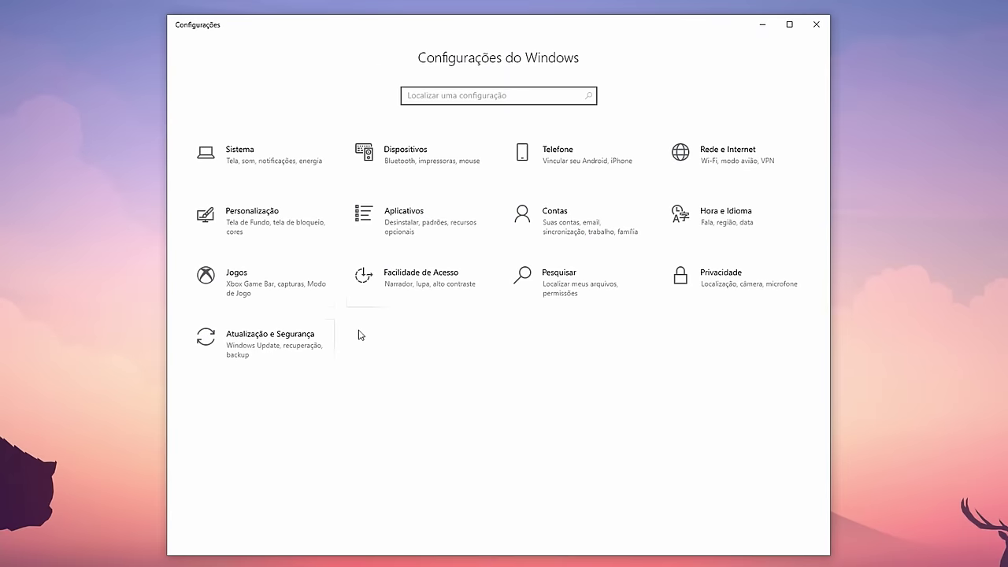
{"action": "left_click", "coordinate": [410, 233]}
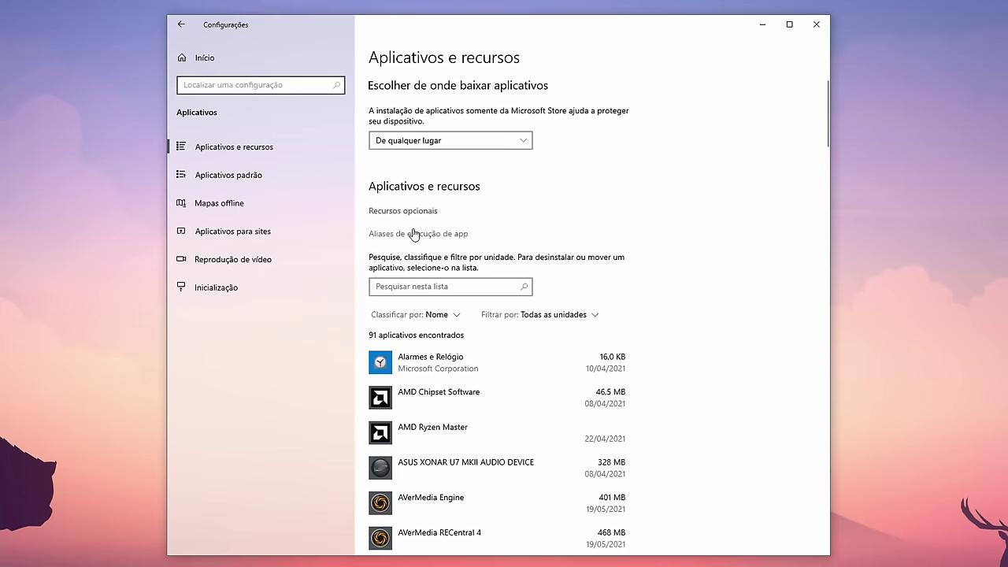
{"action": "left_click", "coordinate": [435, 213]}
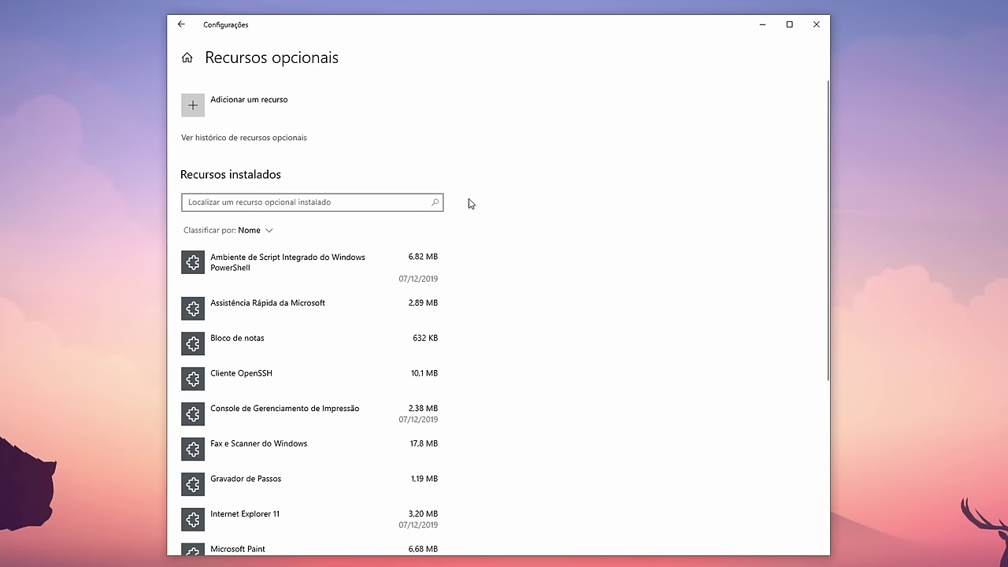
{"action": "scroll", "coordinate": [490, 203], "scroll_direction": "down", "scroll_amount": 5}
{"action": "left_click", "coordinate": [252, 490]}
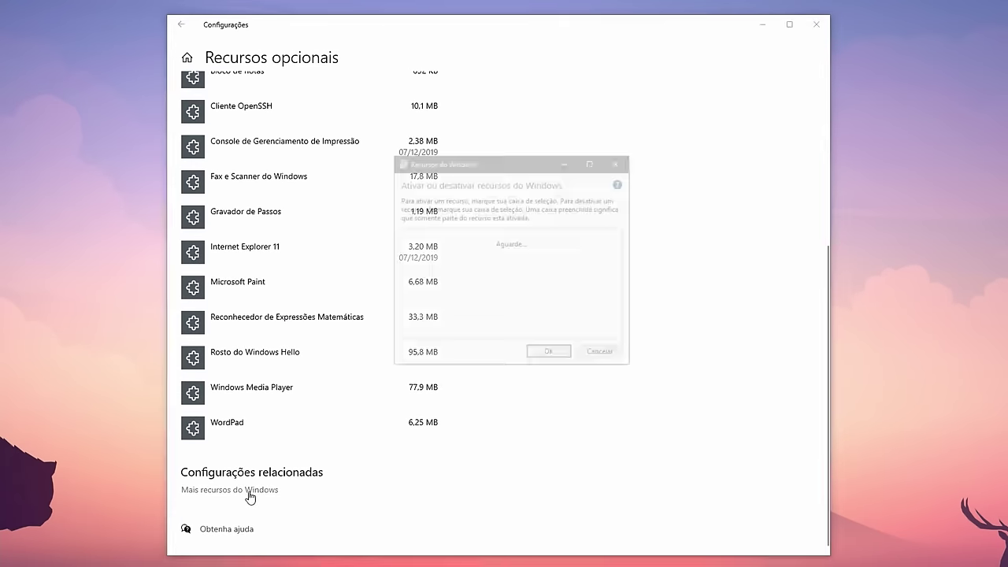
- Enable the Hyper-V Windows feature and restart the computer to complete its installation
{"action": "left_click", "coordinate": [414, 317]}
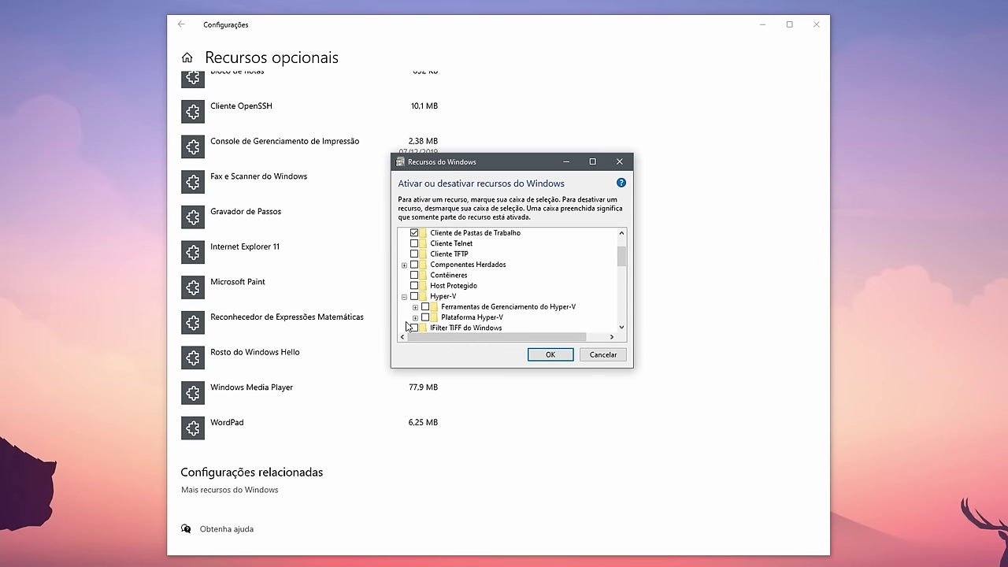
{"action": "left_click", "coordinate": [543, 357]}
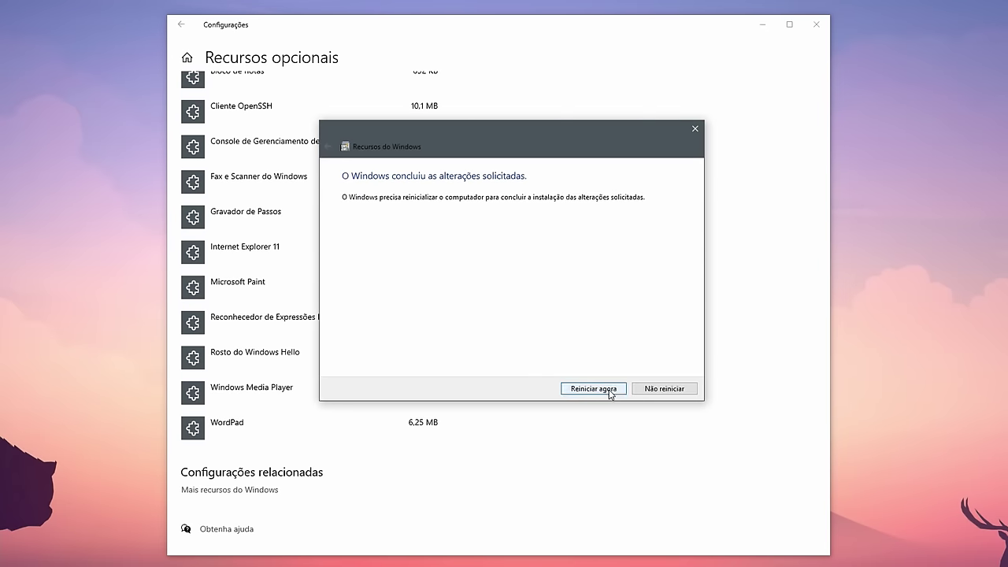
{"action": "left_click", "coordinate": [610, 391]}
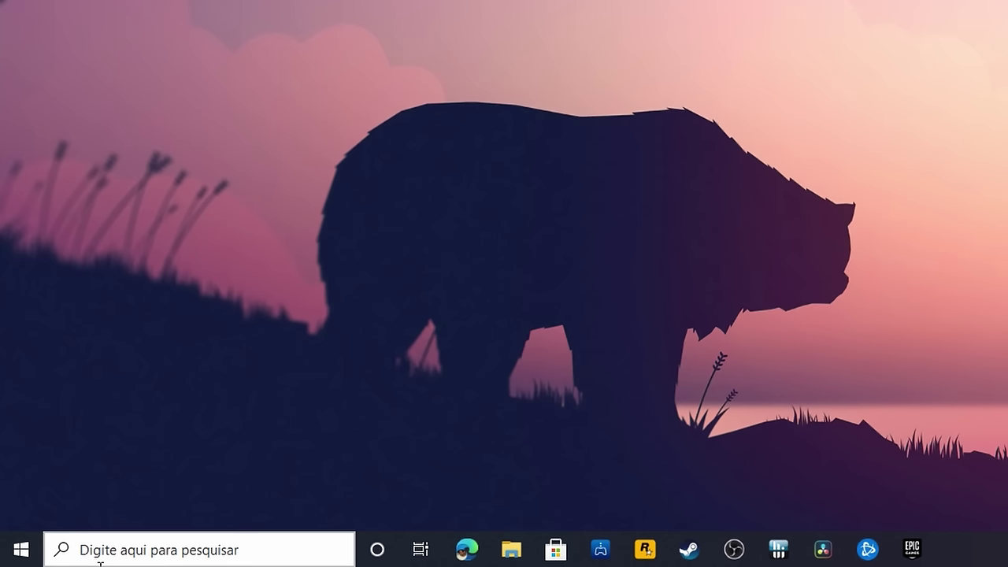
- Search for "hy" and open Hyper-V Manager
{"action": "left_click", "coordinate": [98, 559]}
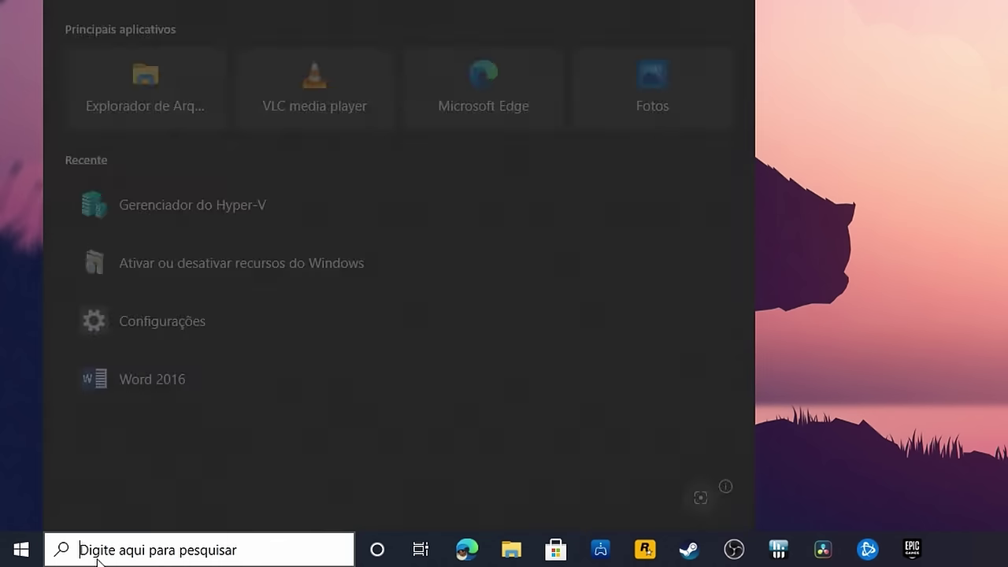
{"action": "type", "text": "hy"}
{"action": "key", "text": "Return"}
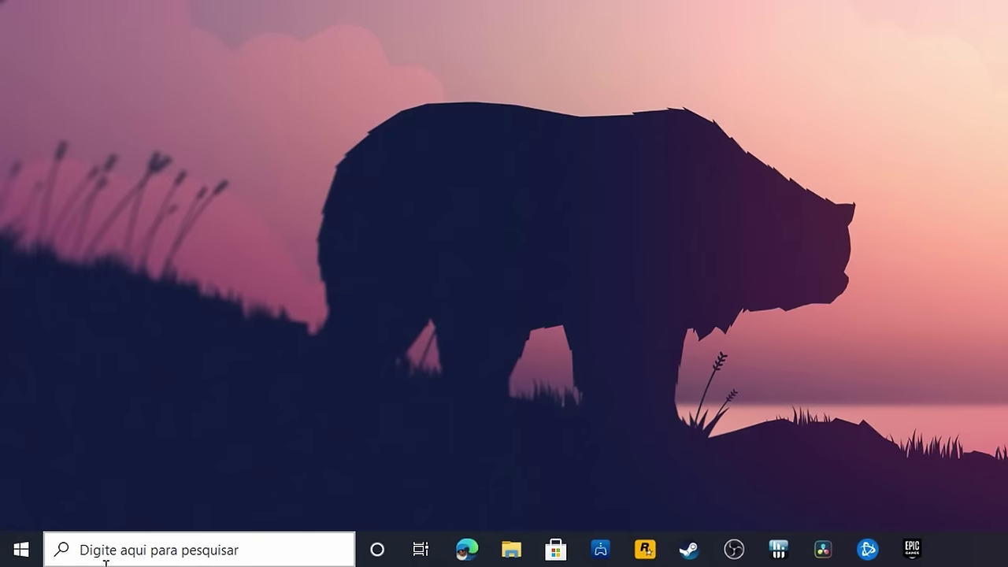
- Start a new virtual machine on the local host, named Windows 11 and stored in the custom location E:\Virtual Machines\
{"action": "right_click", "coordinate": [176, 119]}
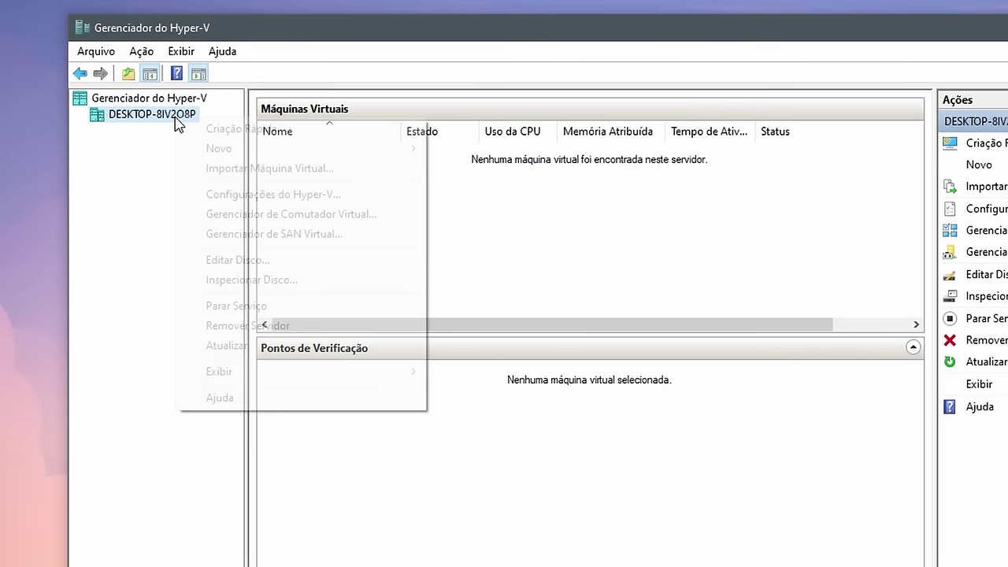
{"action": "mouse_move", "coordinate": [215, 149]}
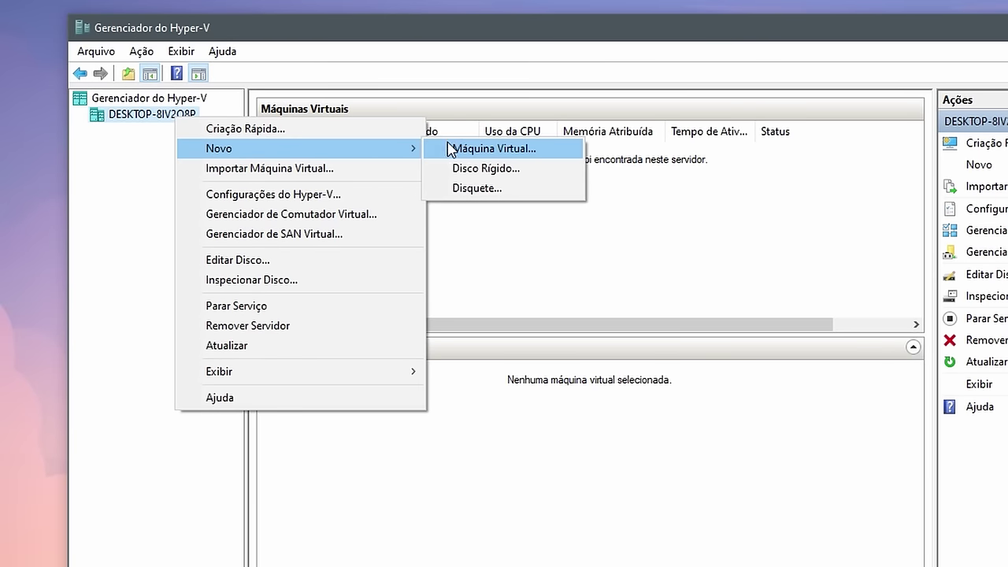
{"action": "left_click", "coordinate": [514, 155]}
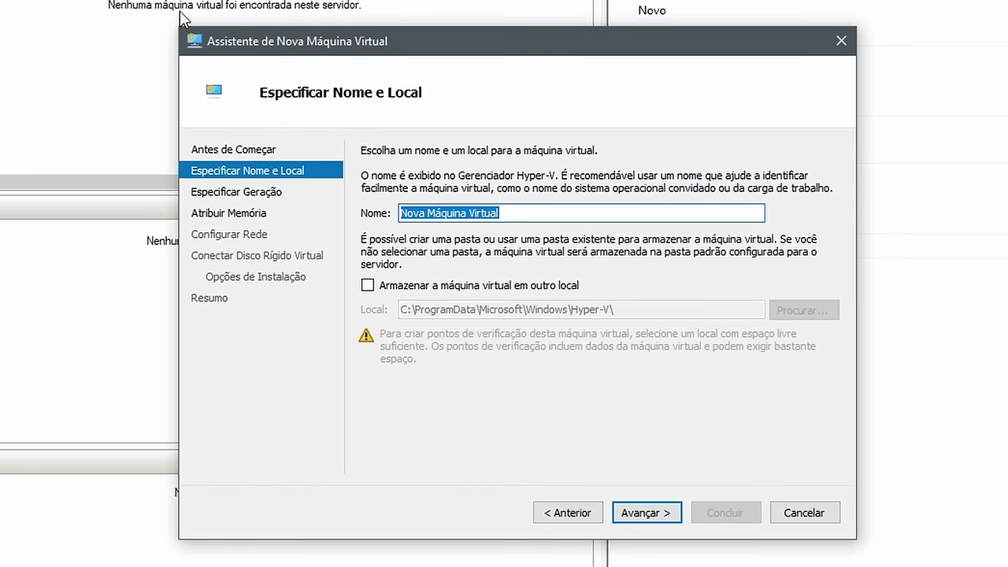
{"action": "type", "text": "W"}
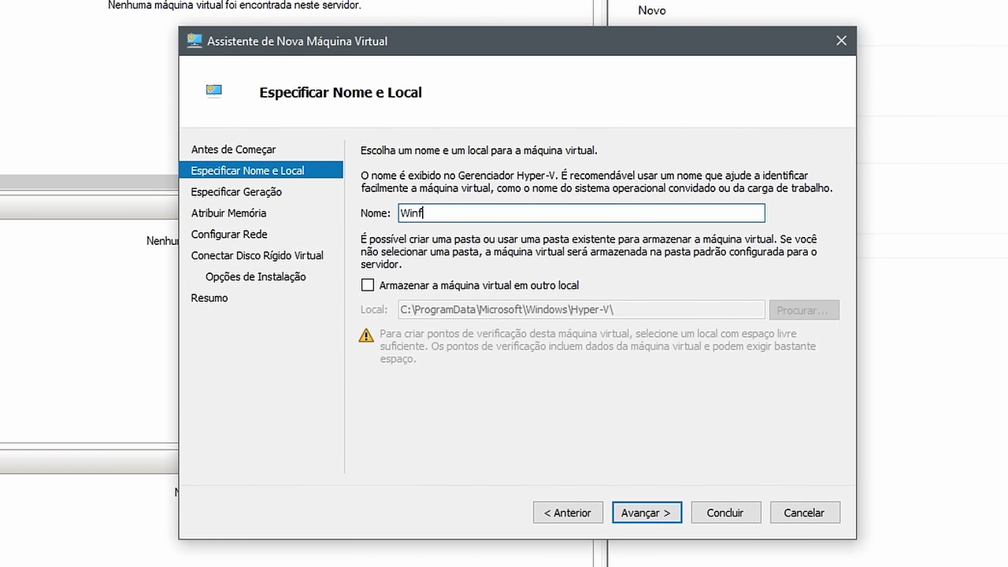
{"action": "type", "text": "inf"}
{"action": "key", "text": "BackSpace"}
{"action": "type", "text": "dows 11"}
{"action": "left_click", "coordinate": [562, 289]}
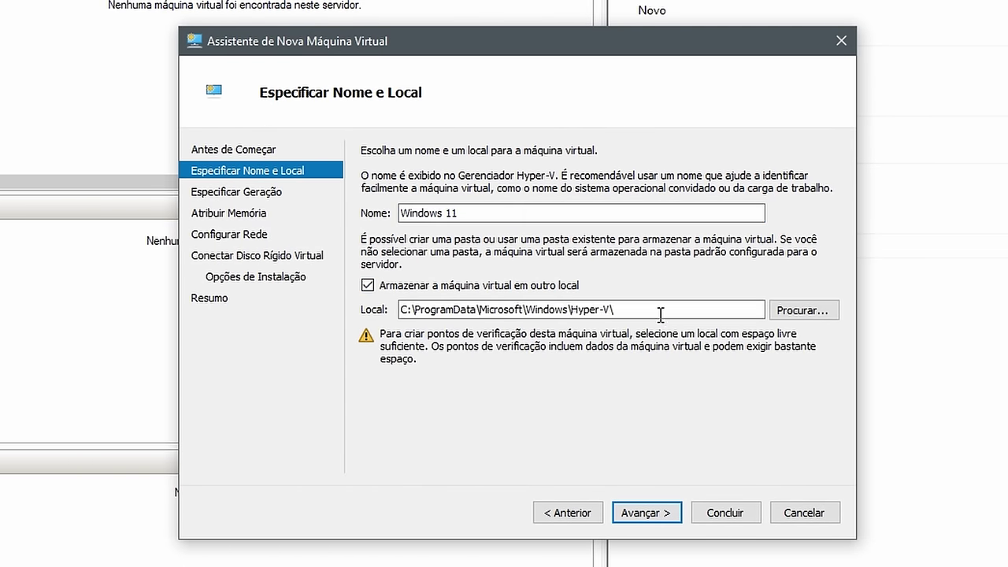
{"action": "left_click", "coordinate": [668, 513]}
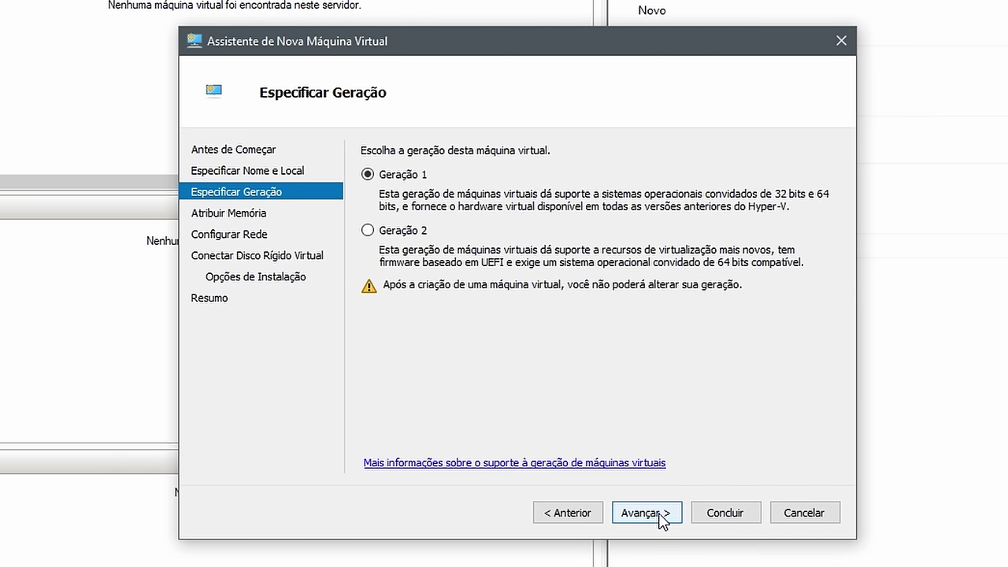
- Specify Geração 2 for the virtual machine and set its startup memory to 8096 MB
{"action": "left_click", "coordinate": [391, 230]}
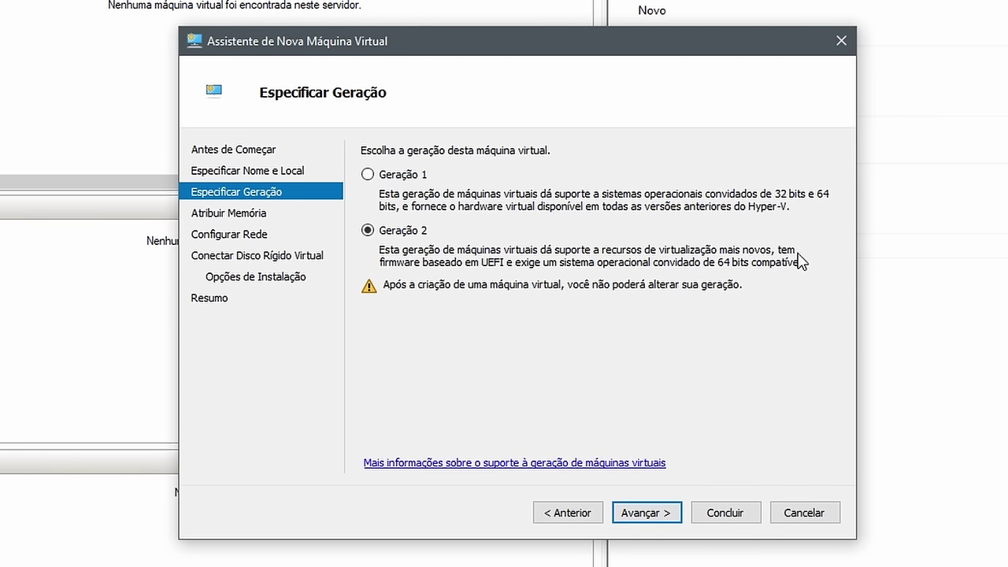
{"action": "left_click", "coordinate": [648, 518]}
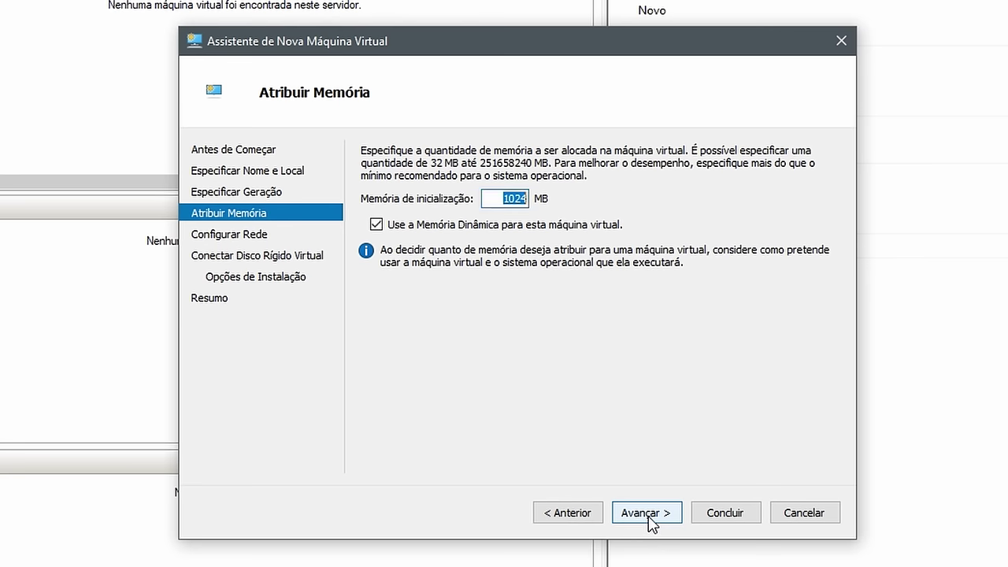
{"action": "type", "text": "8096"}
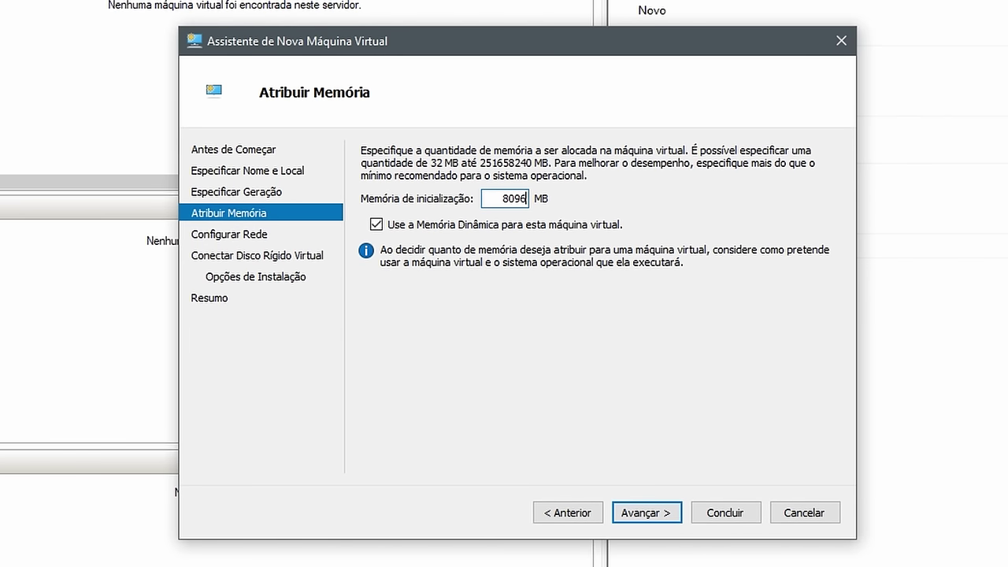
{"action": "left_click", "coordinate": [646, 513]}
- Connect the virtual machine's network to Default Switch and accept the proposed new virtual hard disk
{"action": "left_click", "coordinate": [524, 189]}
{"action": "left_click", "coordinate": [515, 219]}
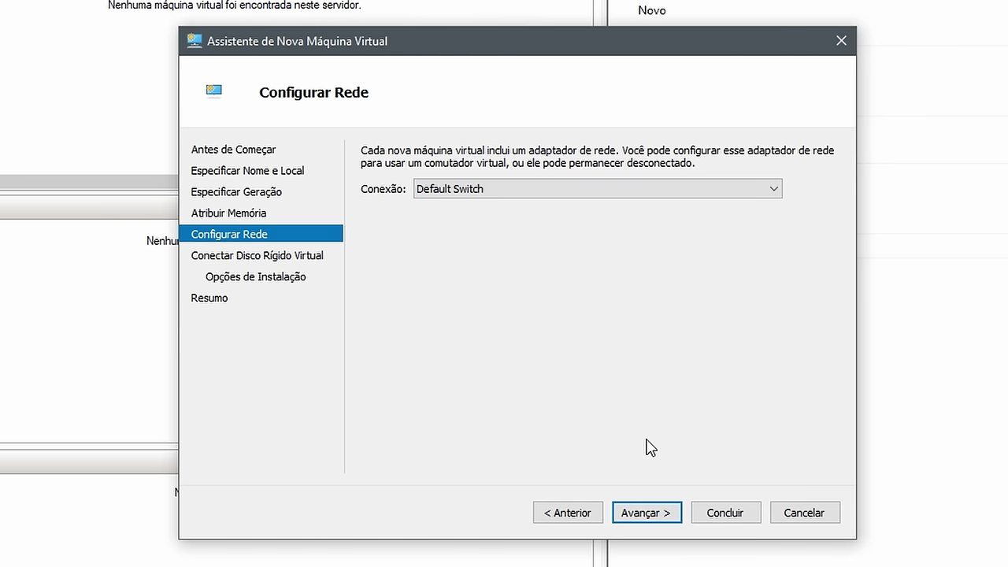
{"action": "left_click", "coordinate": [644, 513]}
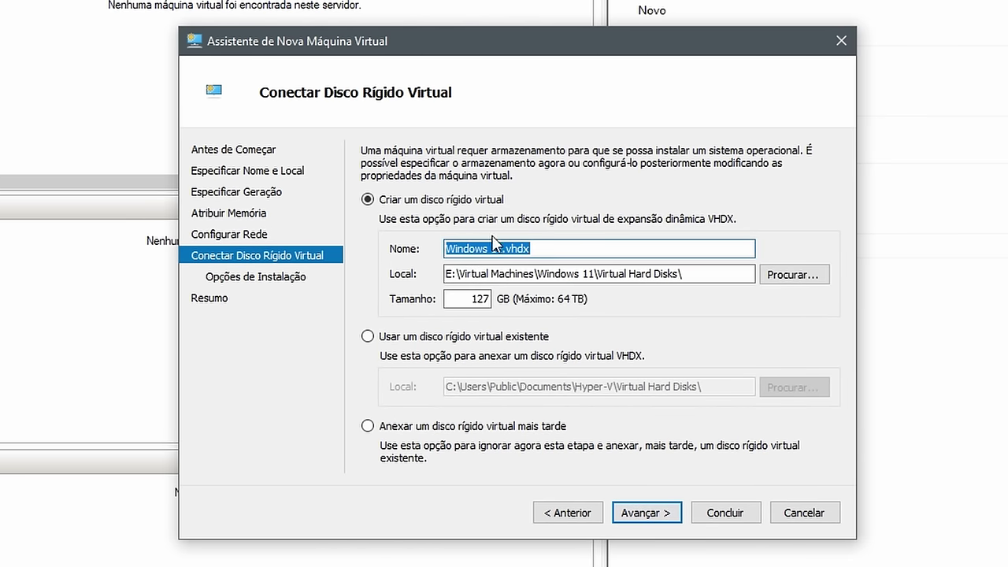
{"action": "left_click", "coordinate": [664, 515]}
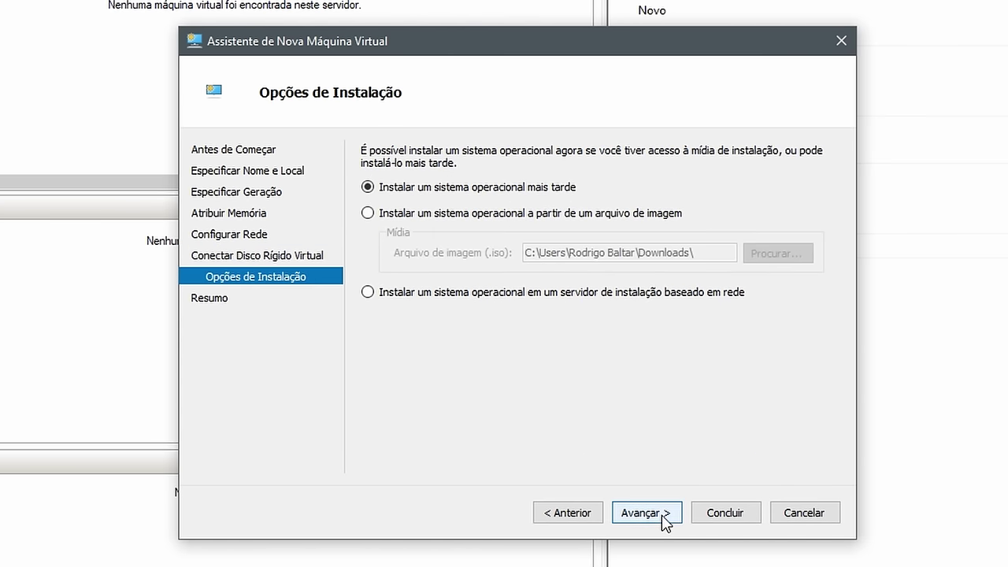
- Set the system to install from the 21996.1.210529-1541.co_release_CLIENT_CONSUMER_x64FRE_en-us image in Downloads, and finish creating the virtual machine
{"action": "left_click", "coordinate": [444, 220]}
{"action": "left_click", "coordinate": [777, 253]}
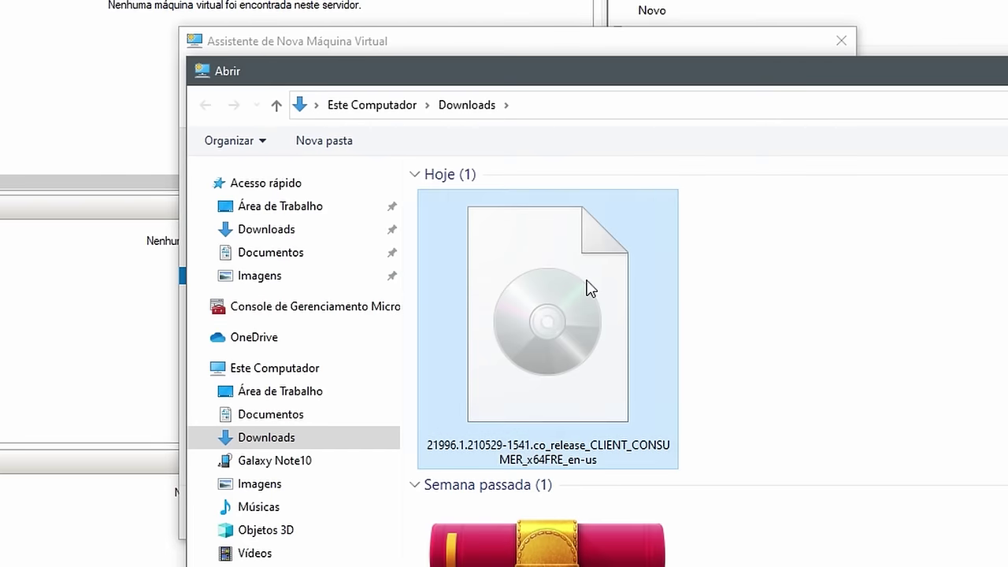
{"action": "double_click", "coordinate": [591, 289]}
{"action": "left_click", "coordinate": [666, 515]}
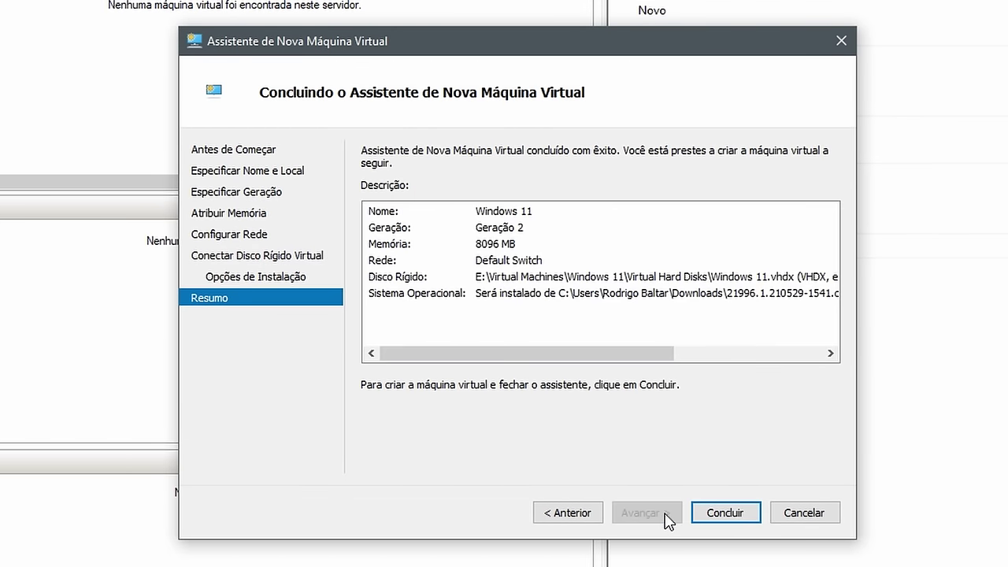
{"action": "left_click", "coordinate": [721, 516]}
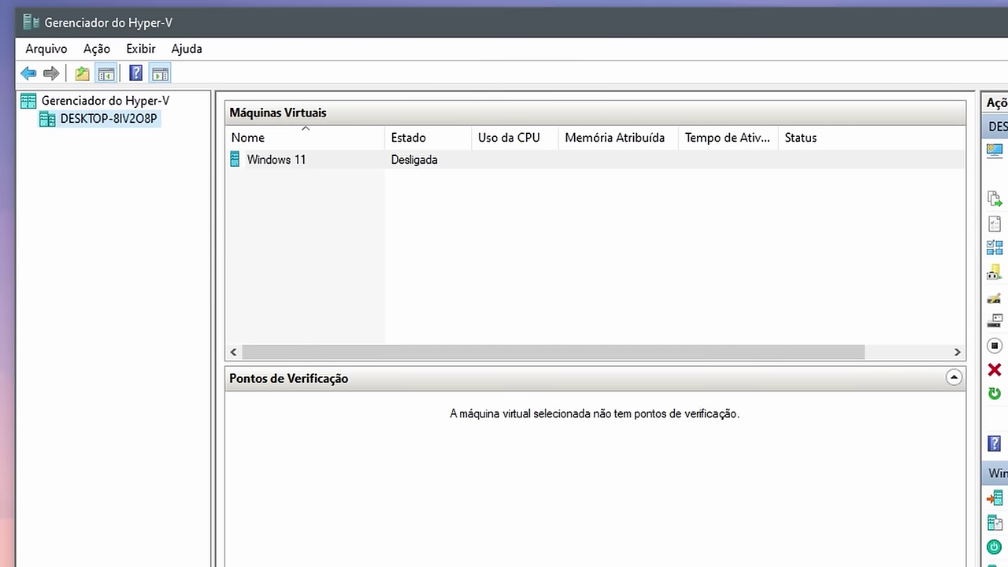
- Connect to the Windows 11 virtual machine and start it, booting from the installation image
{"action": "left_click", "coordinate": [298, 172]}
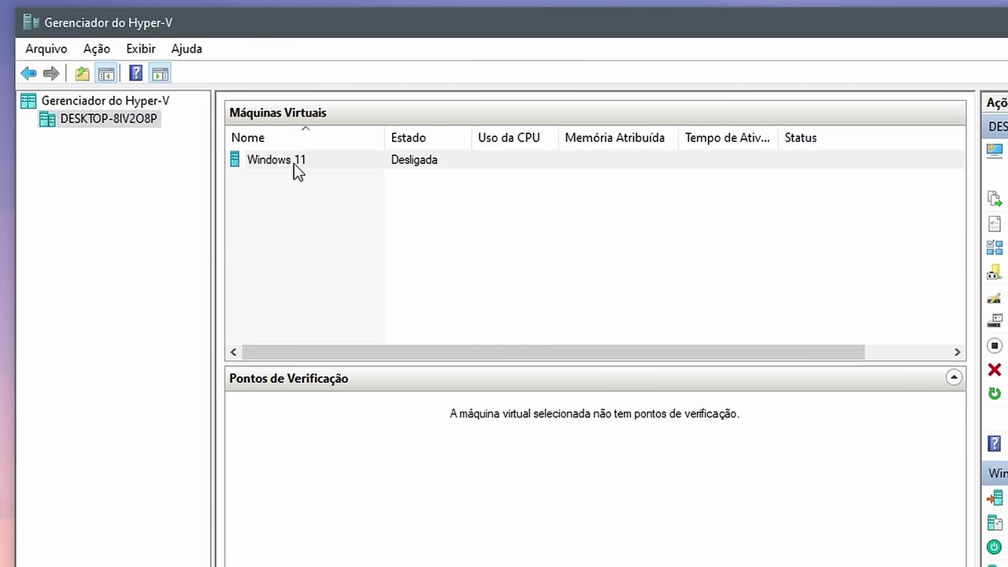
{"action": "right_click", "coordinate": [296, 162]}
{"action": "left_click", "coordinate": [360, 187]}
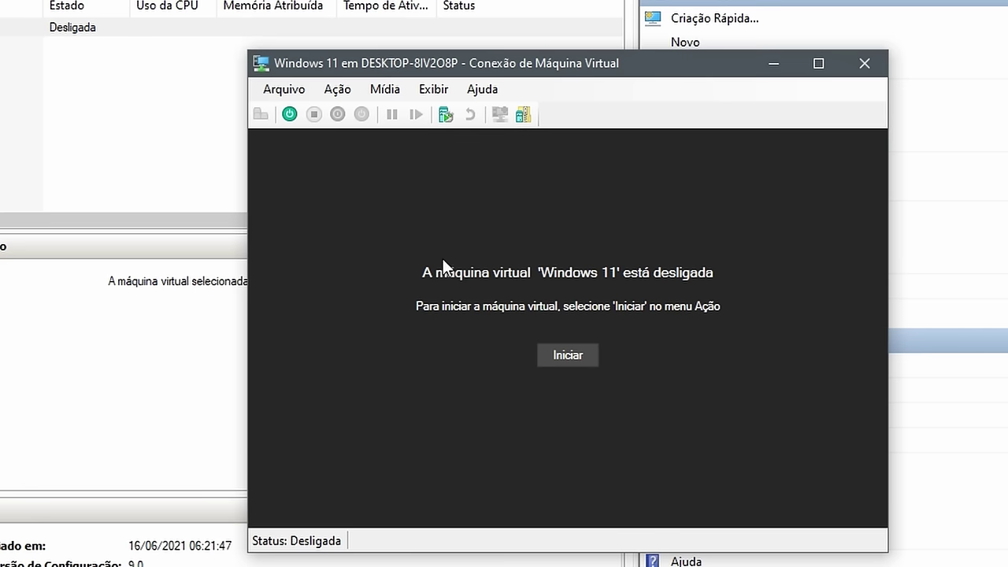
{"action": "left_click", "coordinate": [568, 355]}
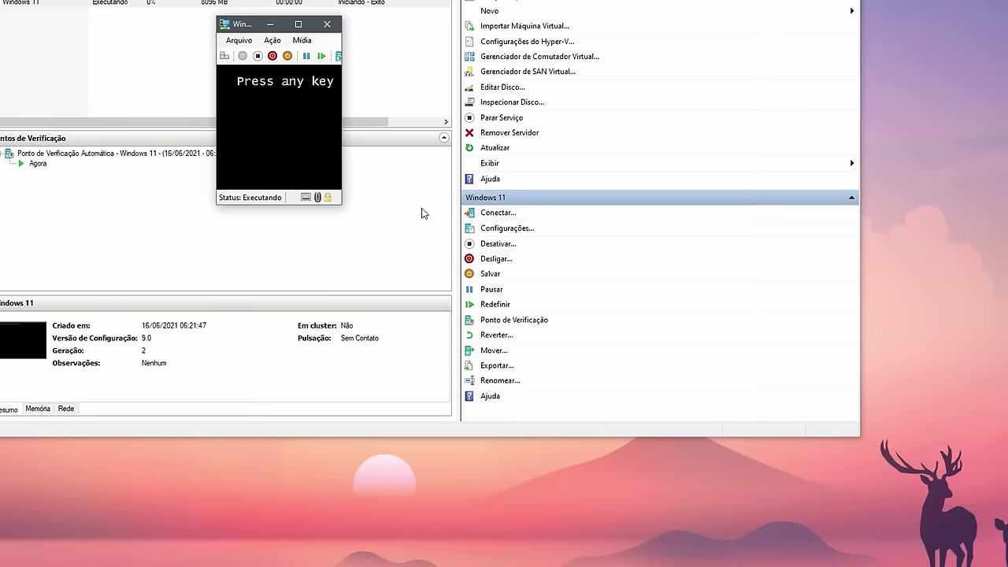
{"action": "key", "text": "Return"}
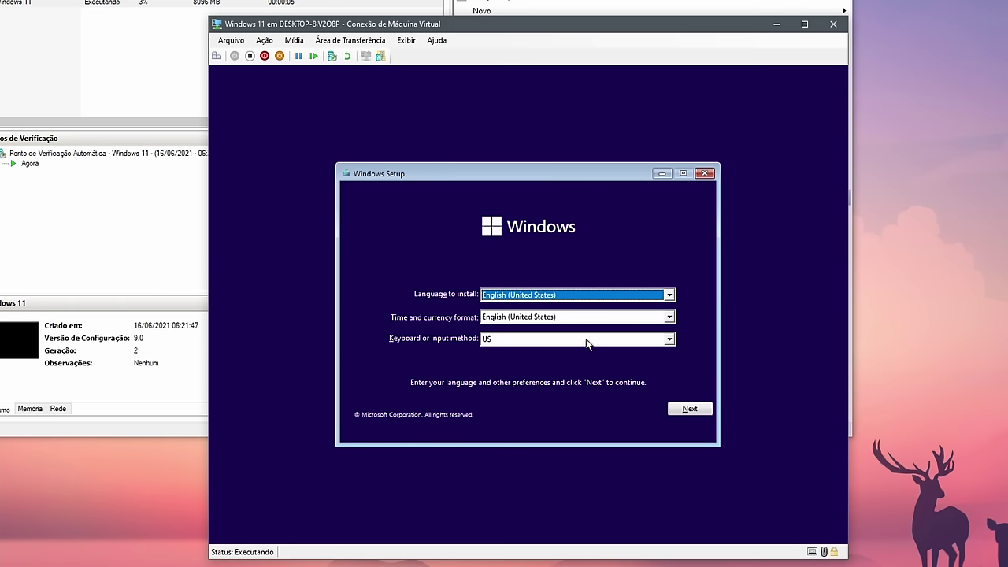
- Set the keyboard input method to Portuguese (Brazil ABNT2) and begin installing Windows without a product key
{"action": "left_click", "coordinate": [669, 339]}
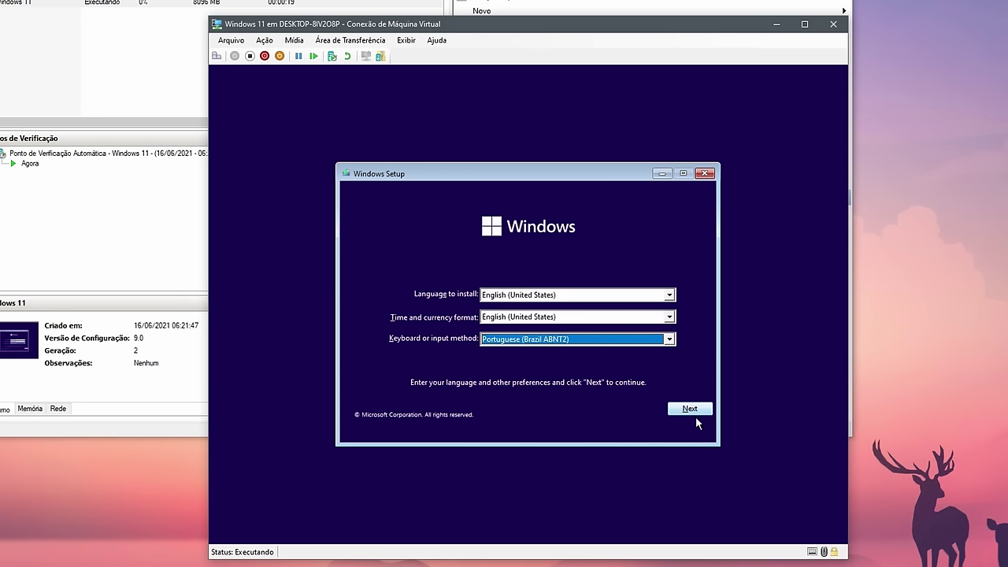
{"action": "left_click", "coordinate": [696, 417]}
{"action": "left_click", "coordinate": [543, 318]}
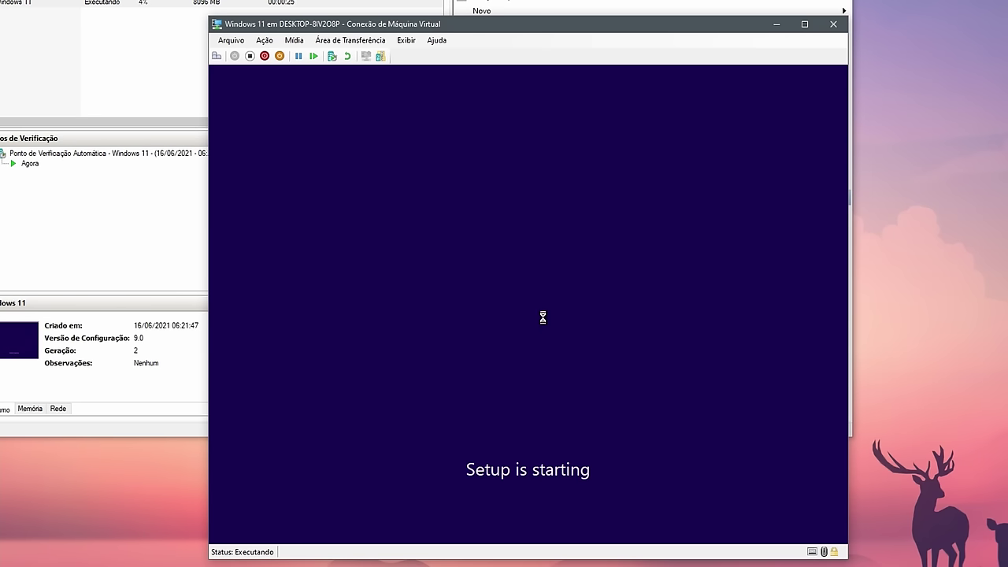
{"action": "left_click", "coordinate": [570, 414]}
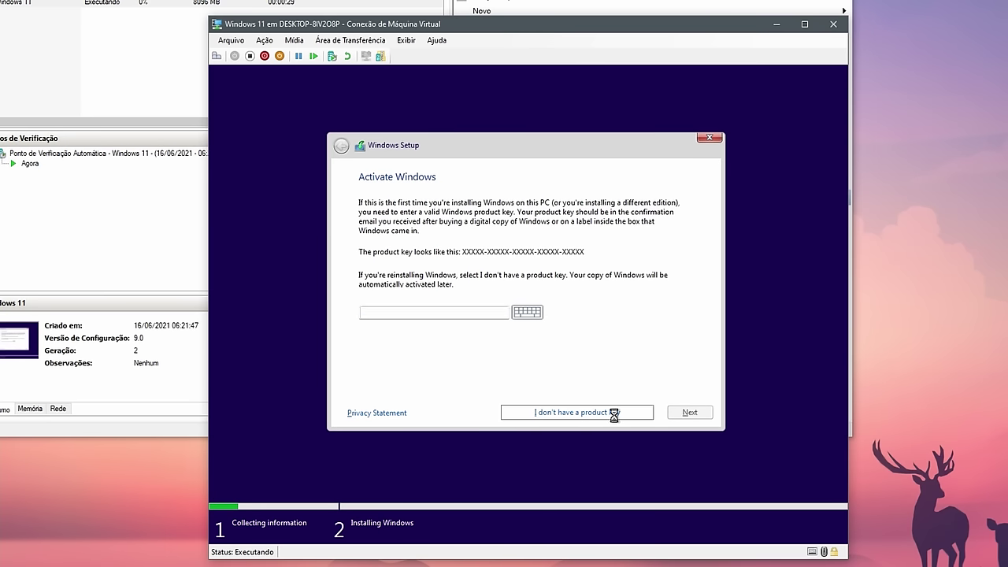
- Choose Windows 11 Pro as the operating system to install and continue the setup
{"action": "scroll", "coordinate": [491, 286], "scroll_direction": "down", "scroll_amount": 2}
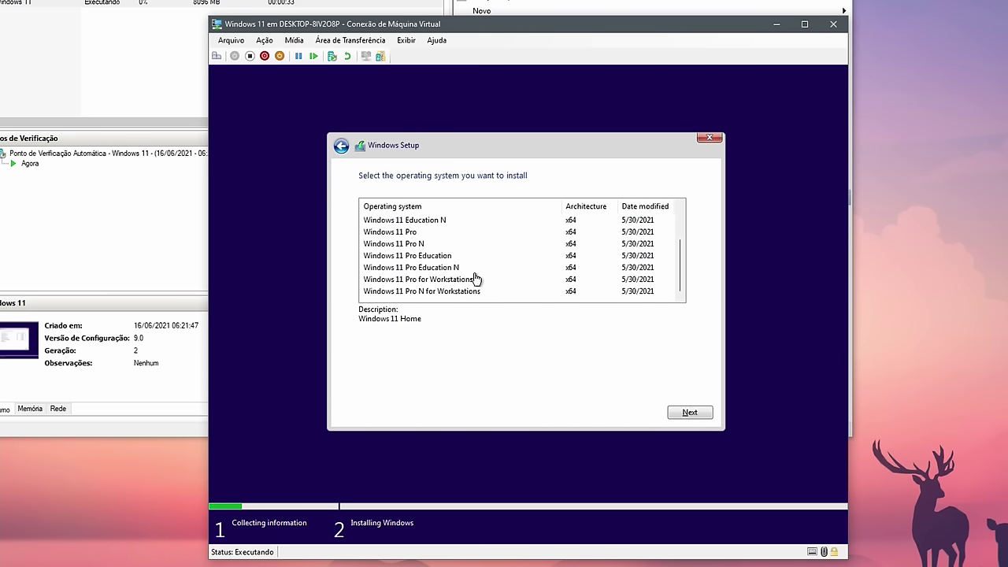
{"action": "left_click", "coordinate": [408, 233]}
{"action": "left_click", "coordinate": [687, 418]}
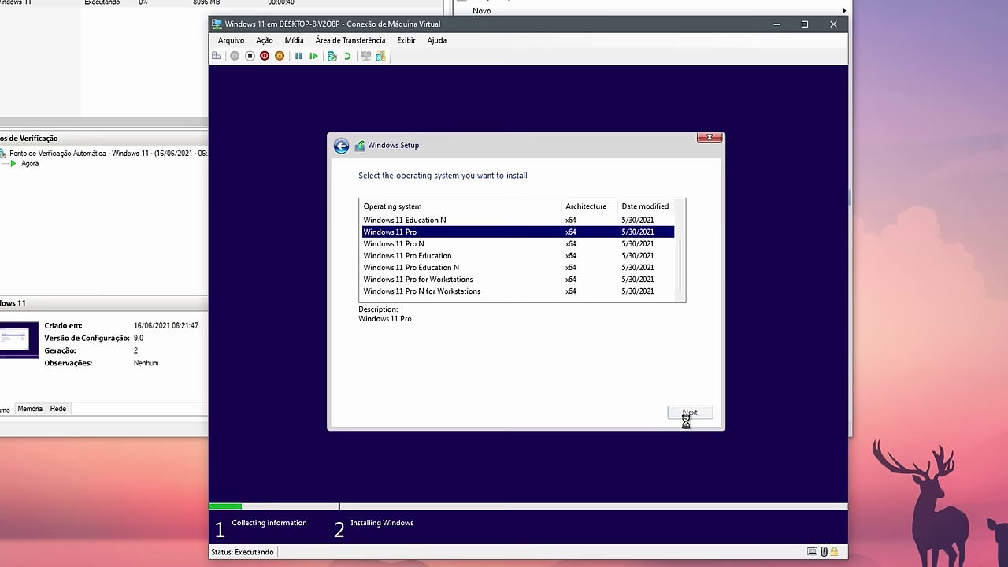
- Accept the licence terms and start a custom, Windows-only installation on the unallocated space of Drive 0
{"action": "left_click", "coordinate": [407, 397]}
{"action": "left_click", "coordinate": [678, 419]}
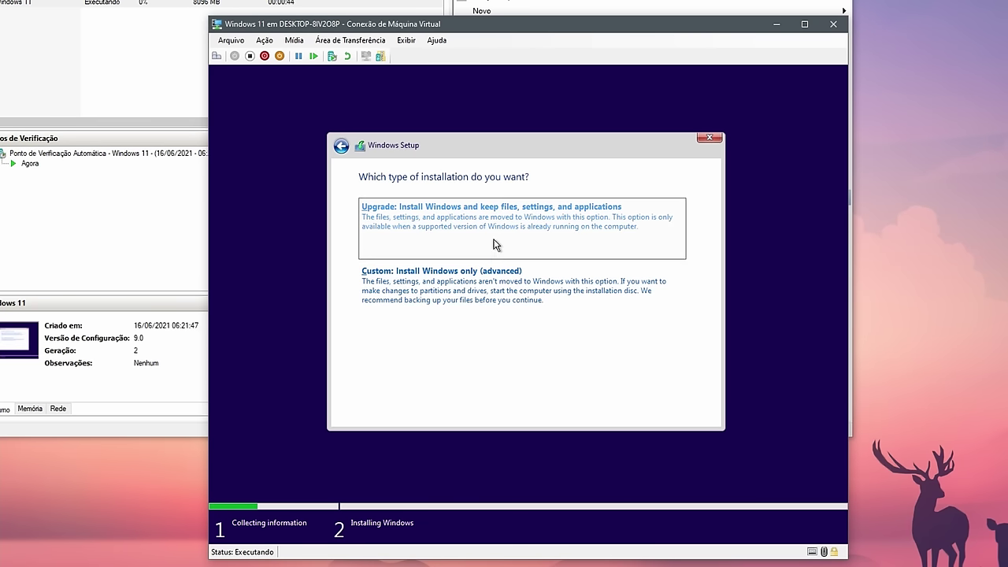
{"action": "left_click", "coordinate": [495, 285]}
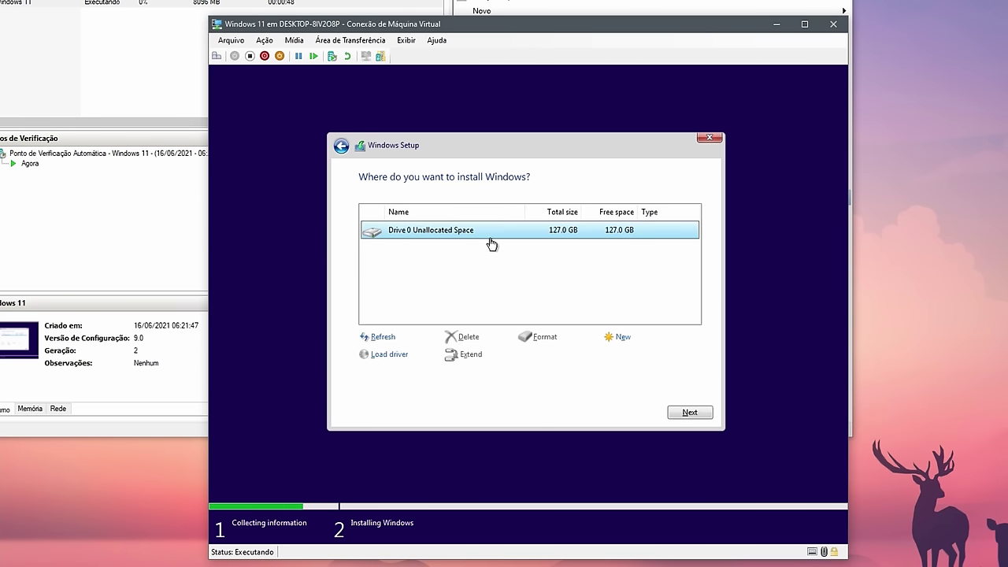
{"action": "left_click", "coordinate": [687, 413]}
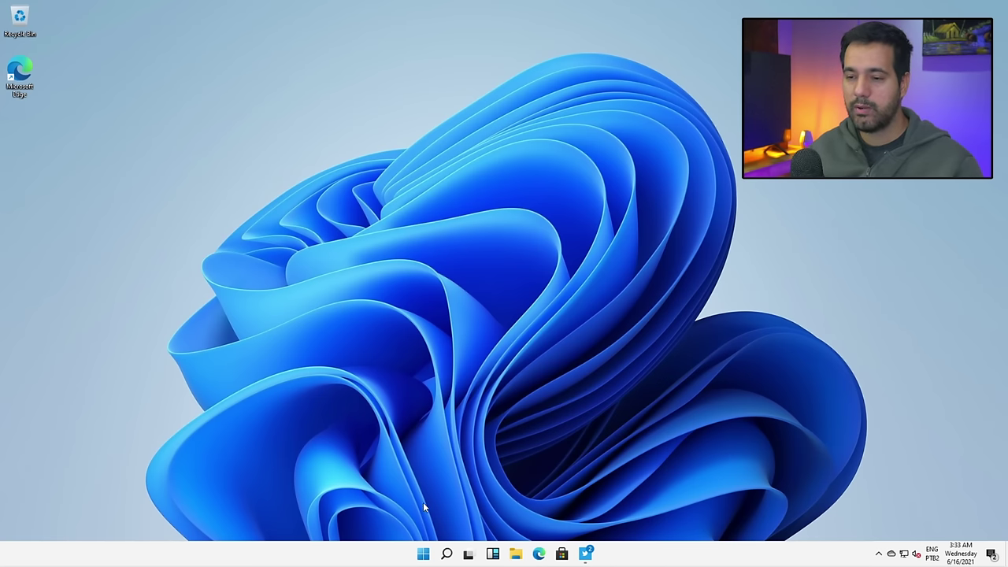
- Look at the Start menu and the taskbar settings, including the taskbar alignment option, and close Settings
{"action": "left_click", "coordinate": [424, 554]}
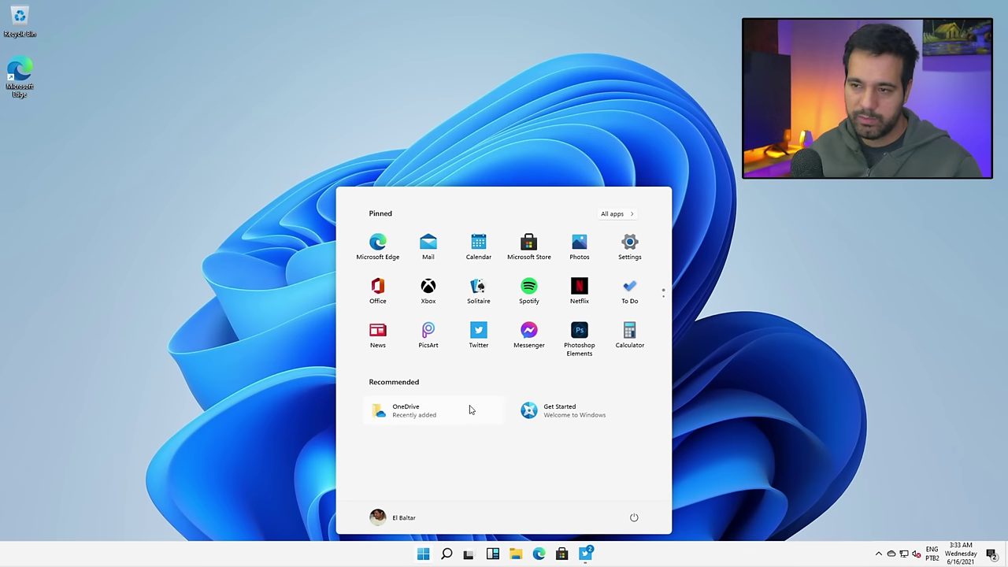
{"action": "right_click", "coordinate": [306, 545]}
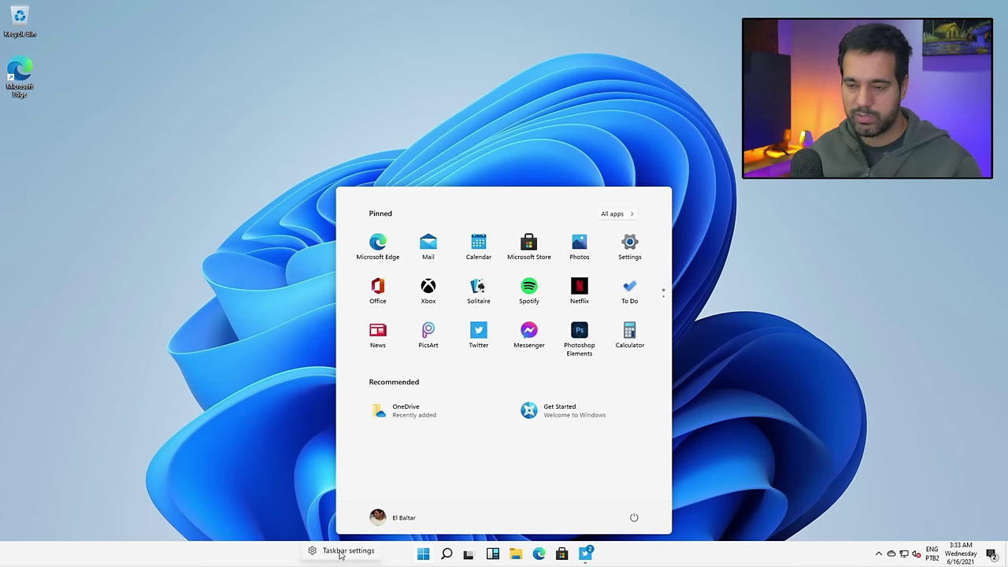
{"action": "left_click", "coordinate": [341, 553]}
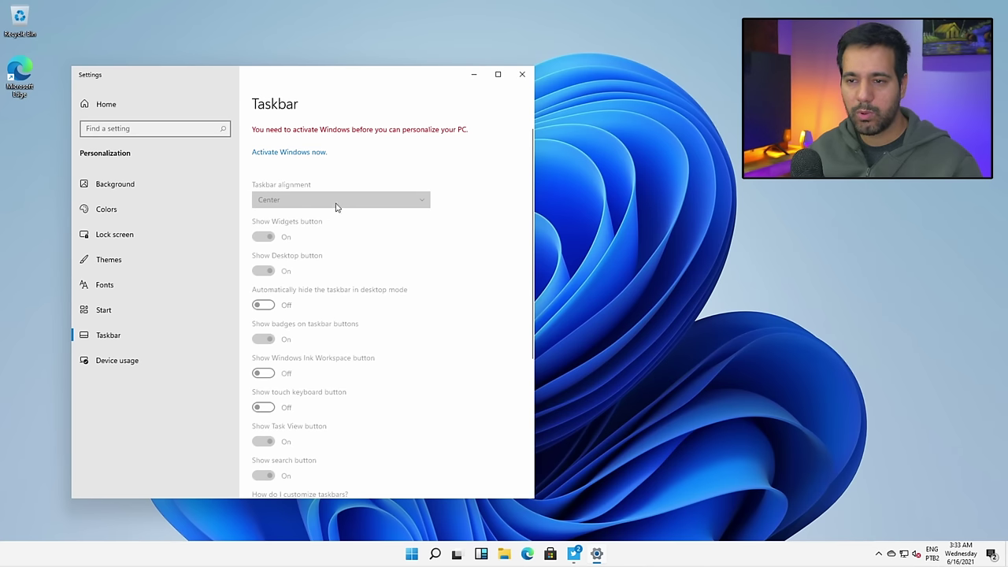
{"action": "left_click", "coordinate": [521, 76]}
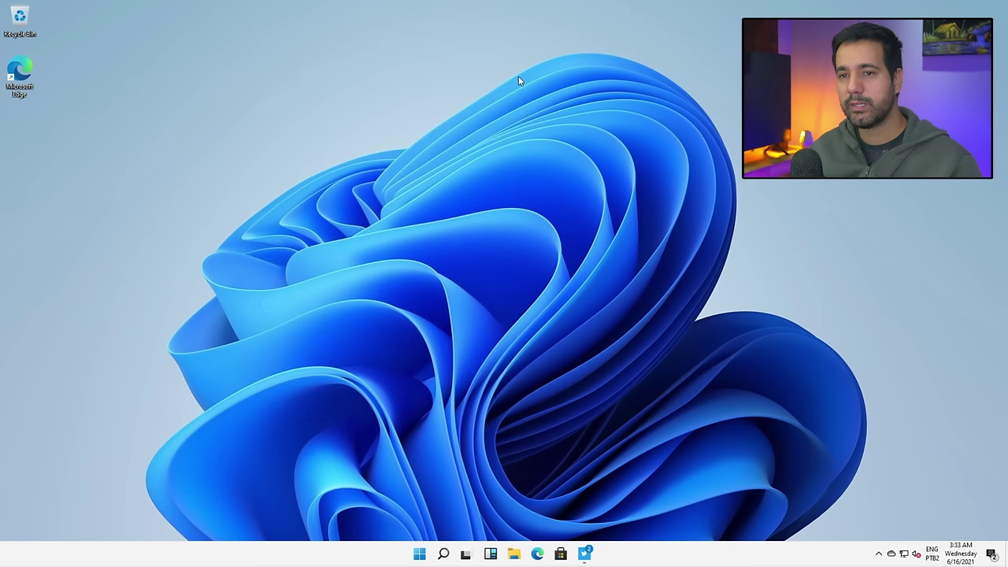
- Open the pinned Twitter app and dismiss the offer to translate the page from Portuguese
{"action": "left_click", "coordinate": [424, 555]}
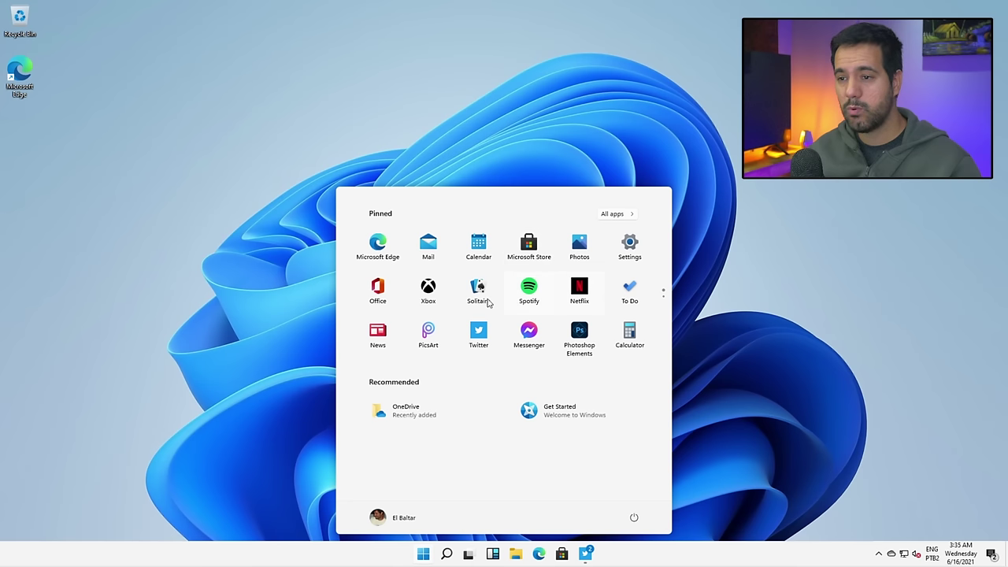
{"action": "left_click", "coordinate": [478, 335]}
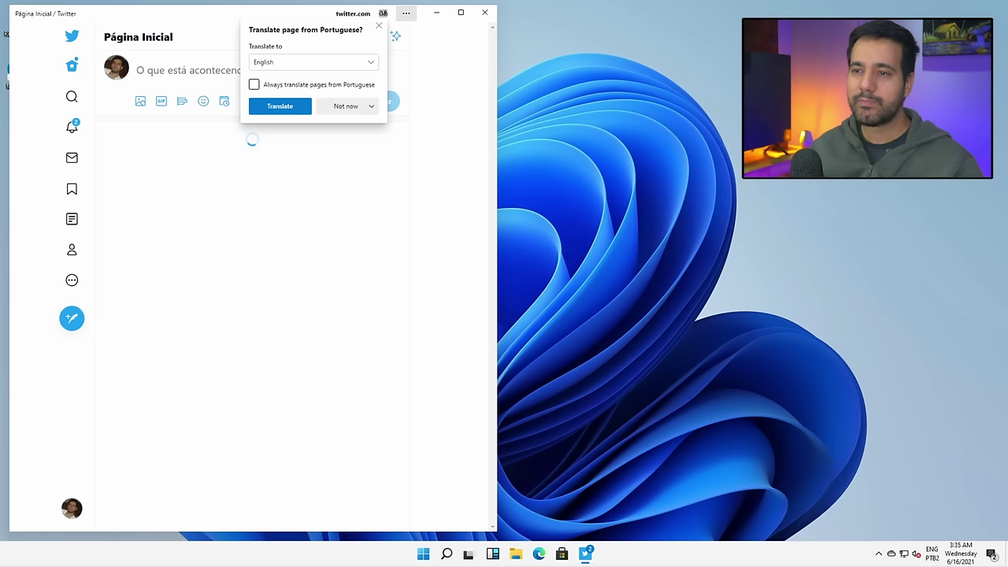
{"action": "left_click", "coordinate": [379, 29]}
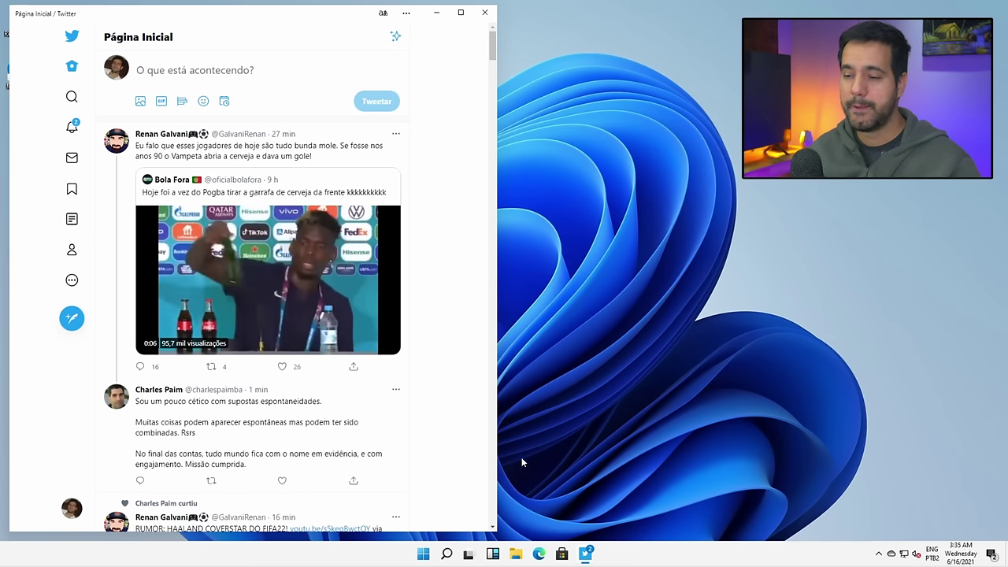
- Switch to Microsoft Edge and load the creator's YouTube channel page
{"action": "left_click", "coordinate": [541, 556]}
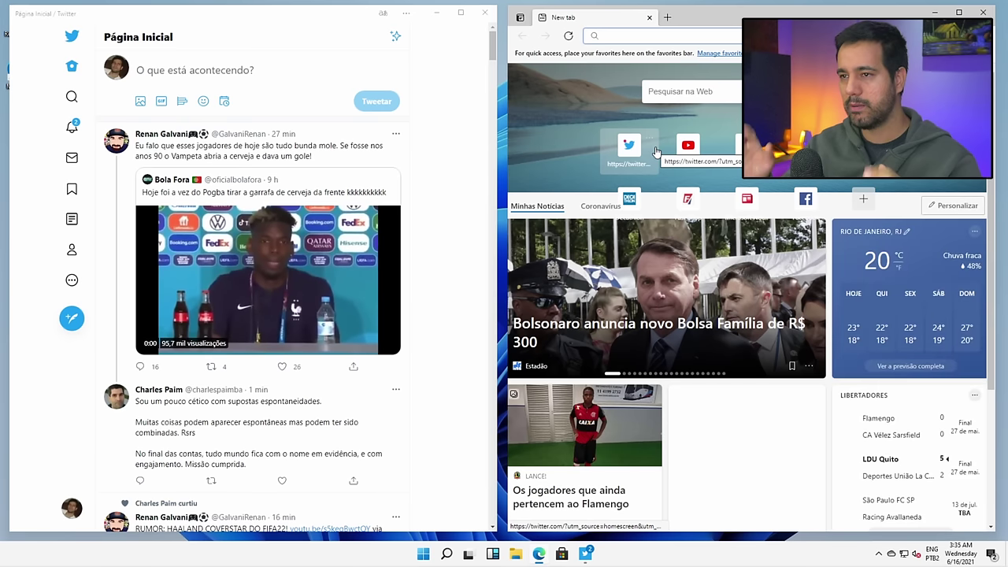
{"action": "type", "text": "youtube.com/rodrigobaltar"}
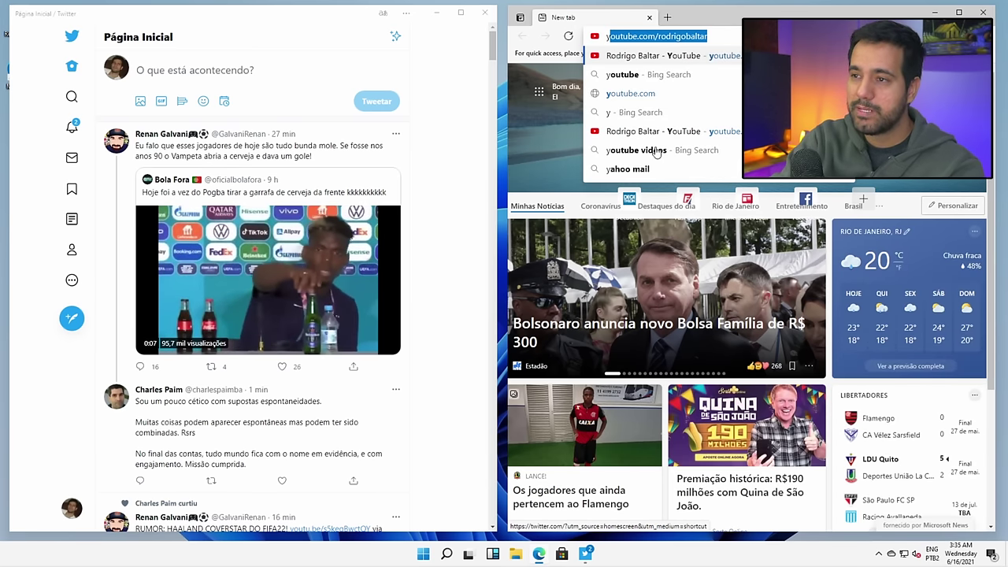
{"action": "key", "text": "Return"}
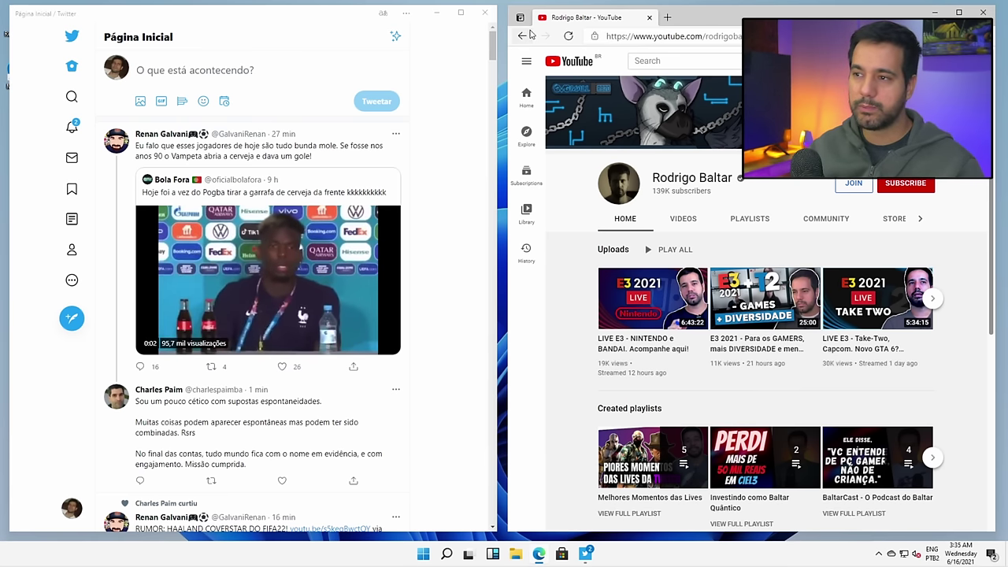
- Browse down the Twitter home feed and back to its beginning, and close both Edge and Twitter
{"action": "scroll", "coordinate": [364, 131], "scroll_direction": "down", "scroll_amount": 5}
{"action": "scroll", "coordinate": [364, 132], "scroll_direction": "down", "scroll_amount": 8}
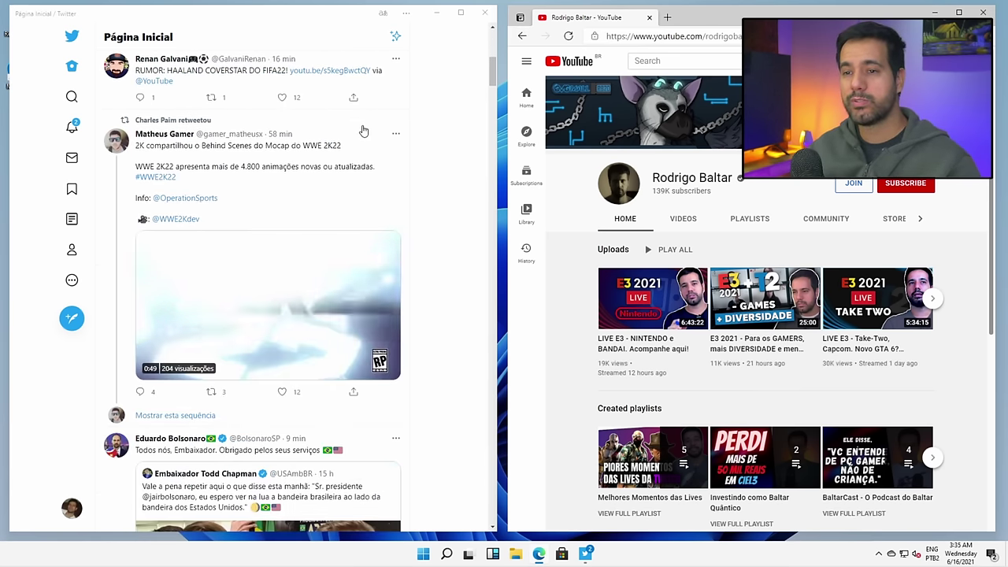
{"action": "scroll", "coordinate": [366, 126], "scroll_direction": "up", "scroll_amount": 13}
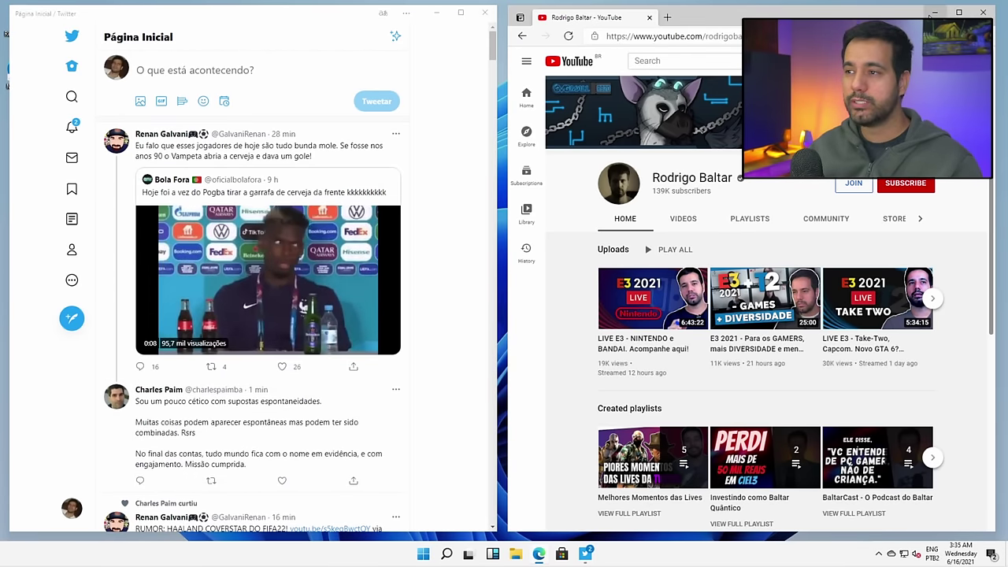
{"action": "left_click", "coordinate": [983, 13]}
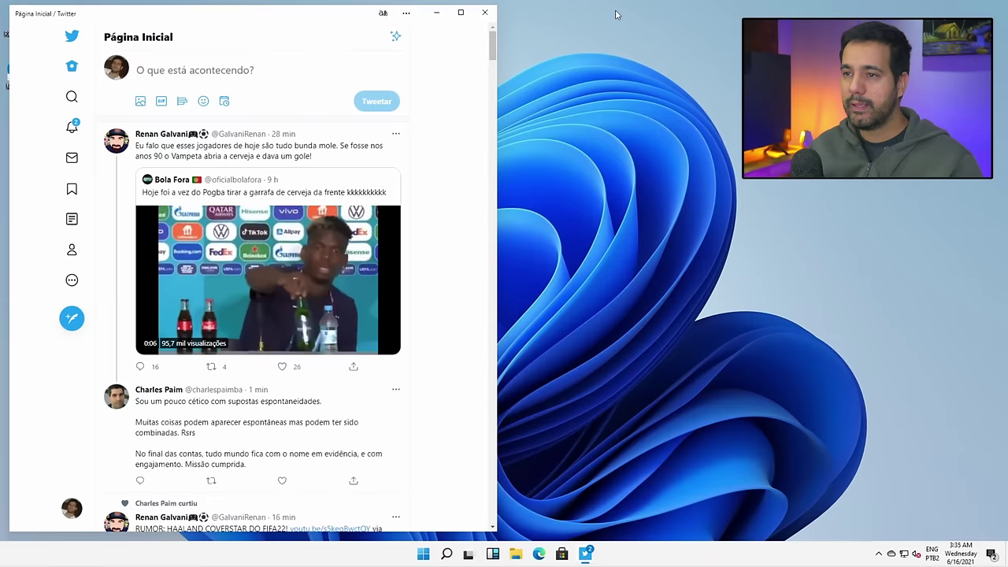
{"action": "left_click", "coordinate": [484, 12]}
{"action": "left_click", "coordinate": [424, 555]}
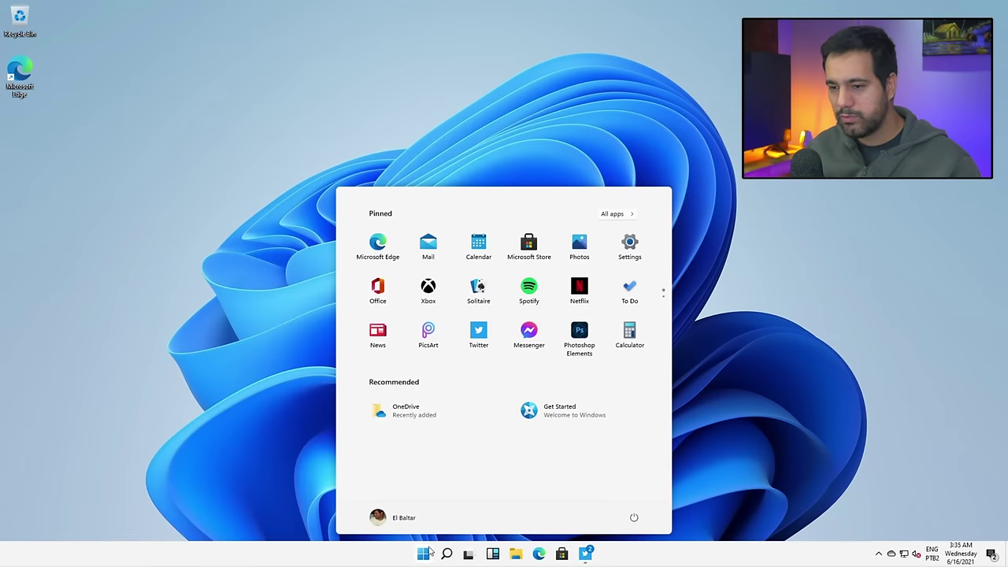
{"action": "left_click", "coordinate": [726, 271]}
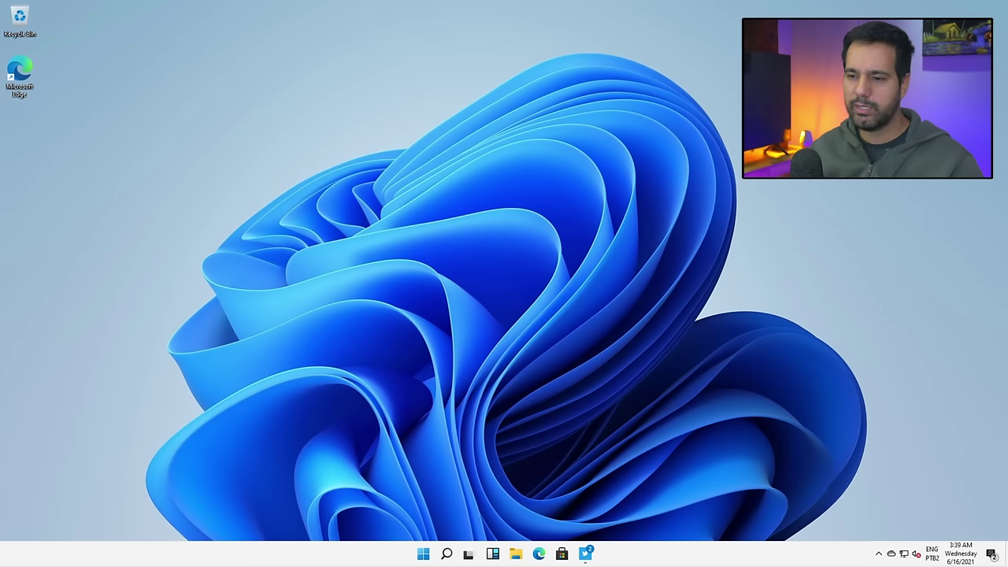
- Search Windows for "limpe" to look up the cleanup tool, and dismiss the search
{"action": "left_click", "coordinate": [440, 555]}
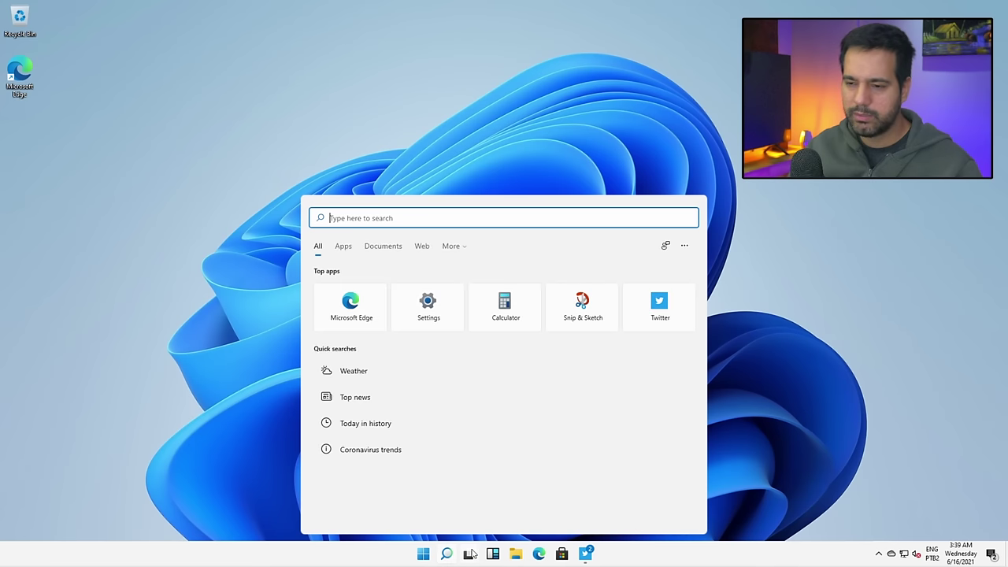
{"action": "type", "text": "lim"}
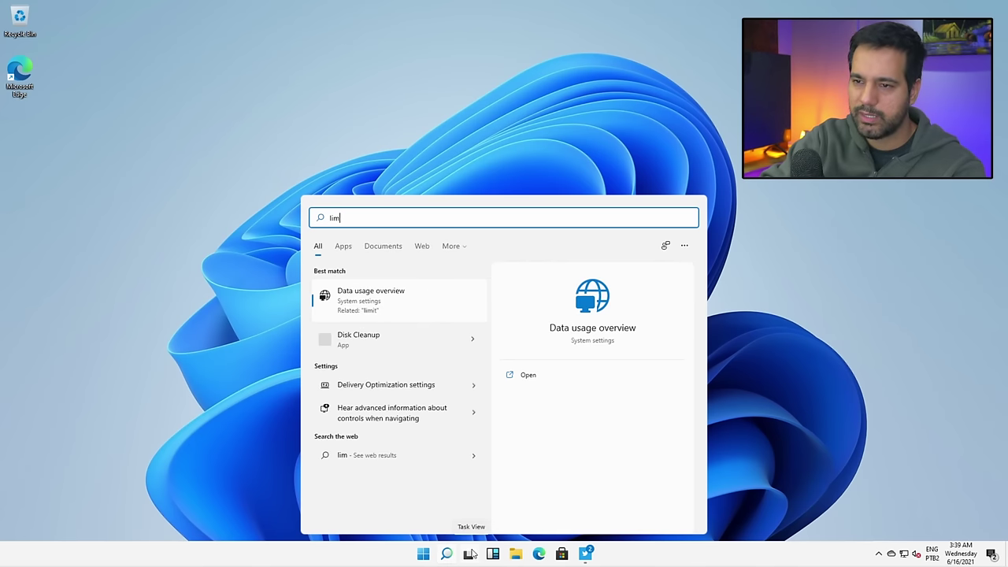
{"action": "type", "text": "pe"}
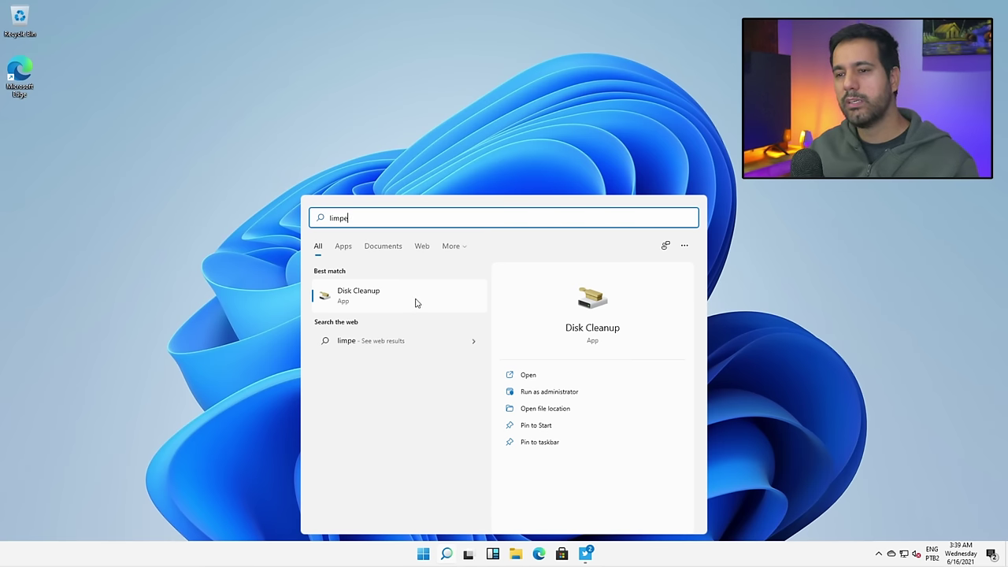
{"action": "left_click", "coordinate": [695, 165]}
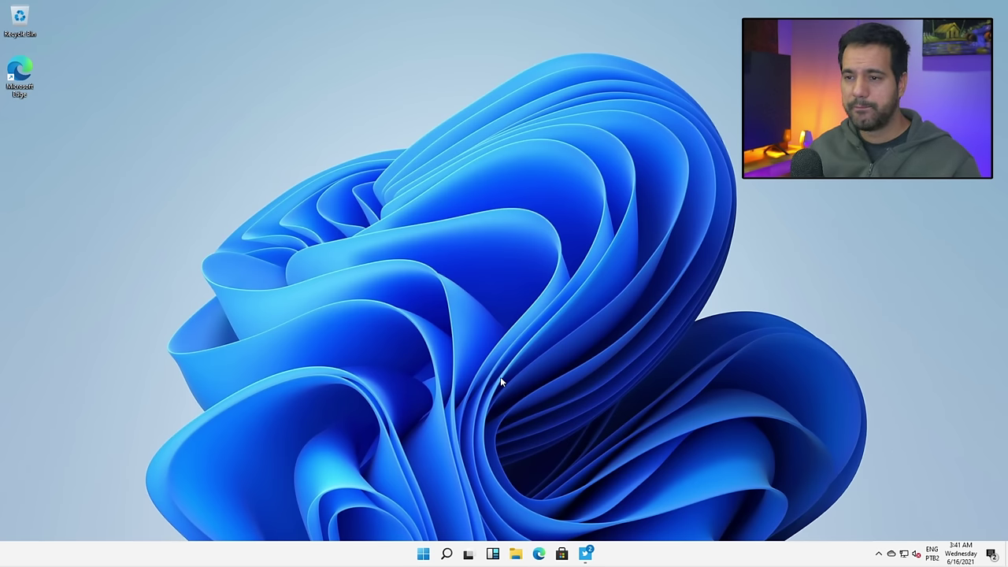
- Show This PC in File Explorer and enlarge the window to view the folders and drives
{"action": "left_click", "coordinate": [515, 554]}
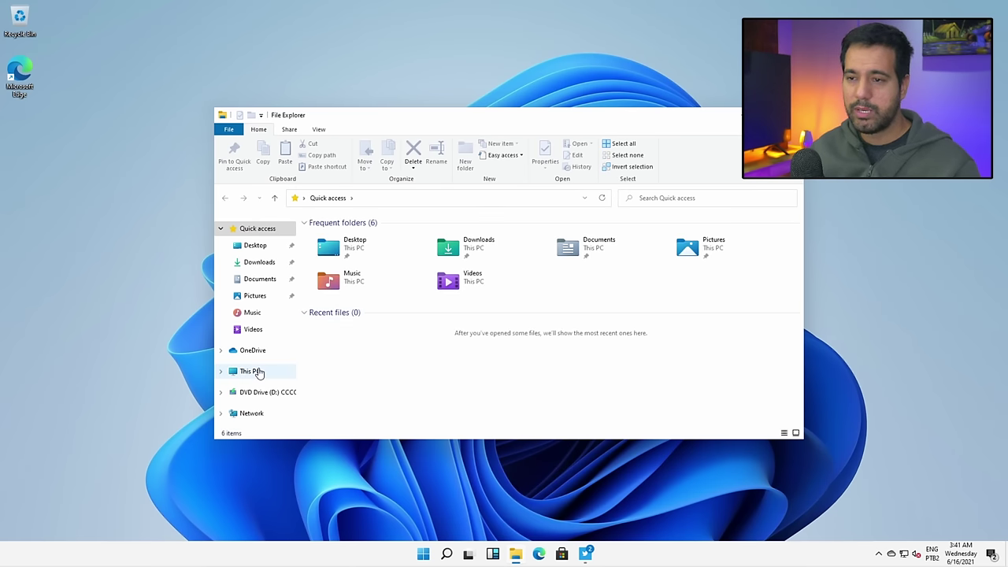
{"action": "left_click", "coordinate": [259, 373]}
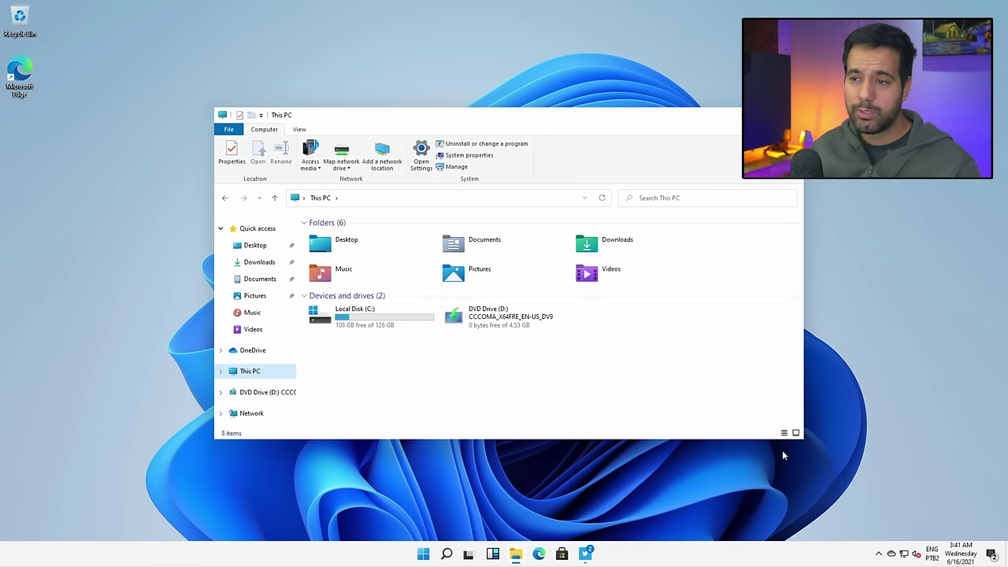
{"action": "left_click_drag", "start_coordinate": [802, 440], "coordinate": [868, 487]}
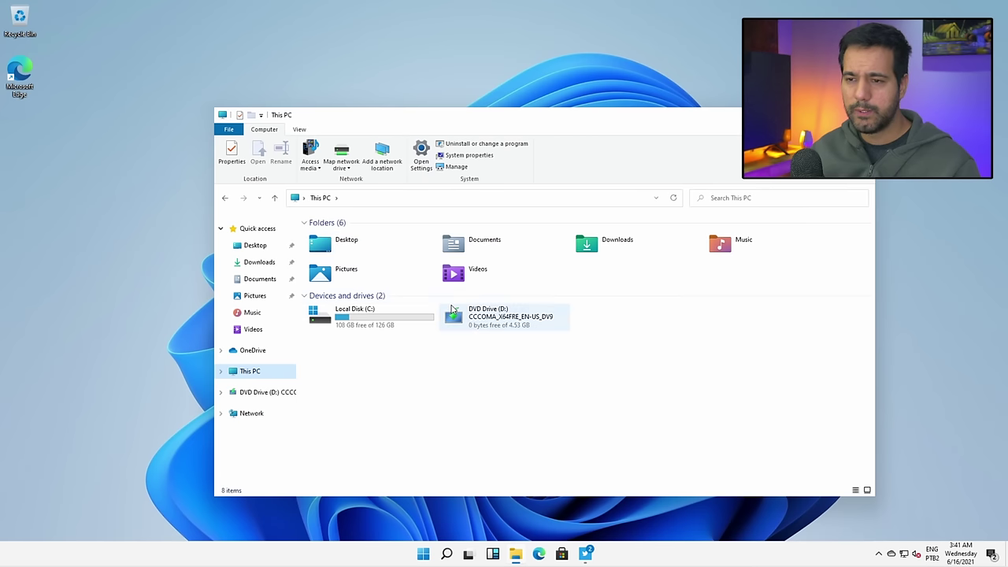
- Examine the used and free space in the properties of Local Disk (C:), and close the properties and File Explorer
{"action": "right_click", "coordinate": [364, 322]}
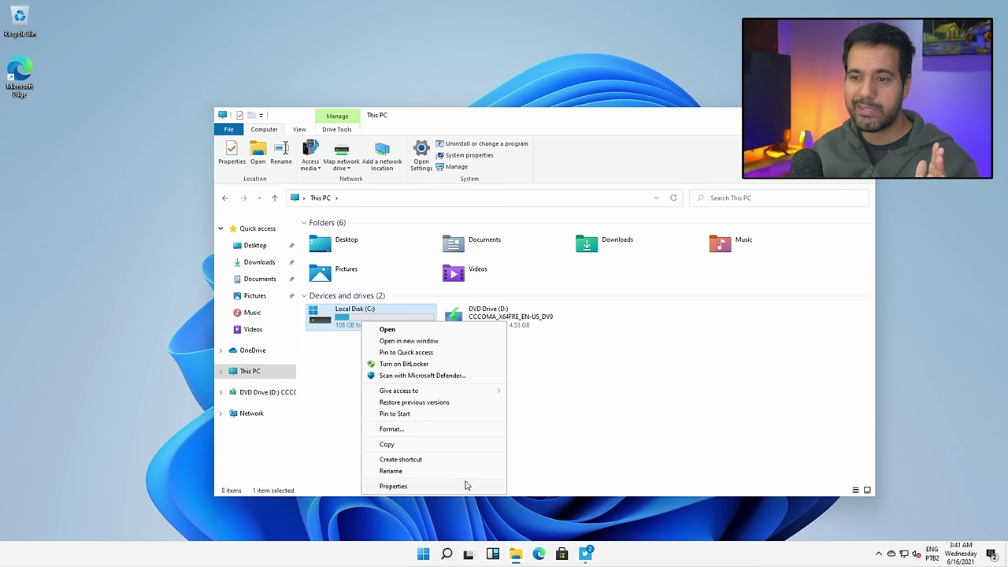
{"action": "left_click", "coordinate": [394, 487]}
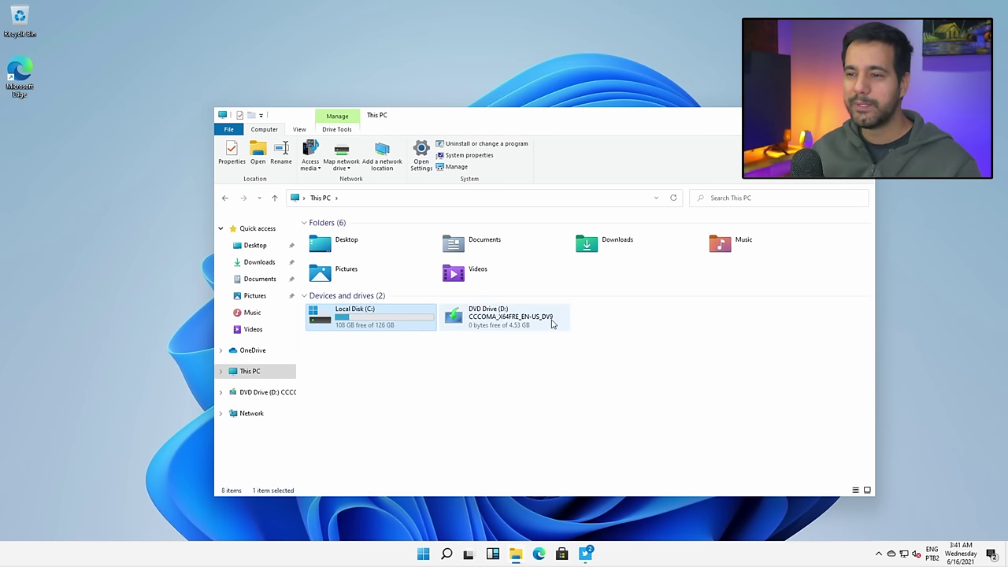
{"action": "left_click_drag", "start_coordinate": [480, 284], "coordinate": [549, 161]}
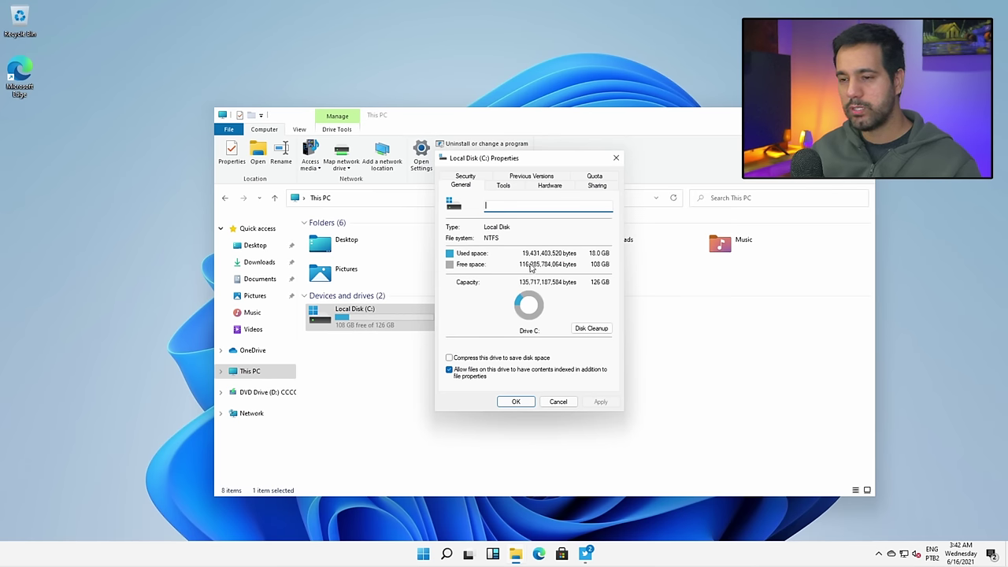
{"action": "left_click", "coordinate": [614, 161]}
{"action": "key", "text": "alt+F4"}
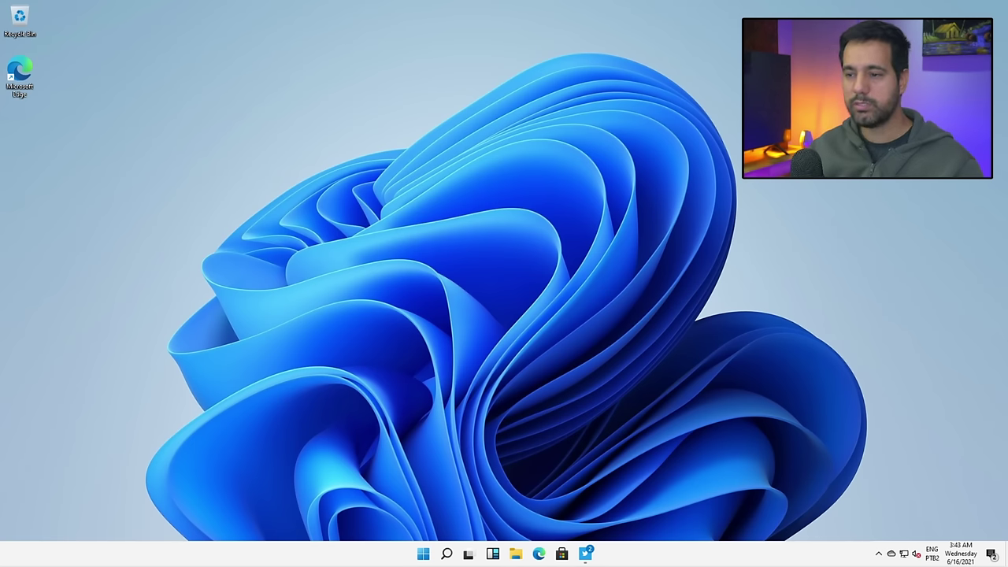
- Launch the pinned Netflix app from the Start menu
{"action": "left_click", "coordinate": [423, 555]}
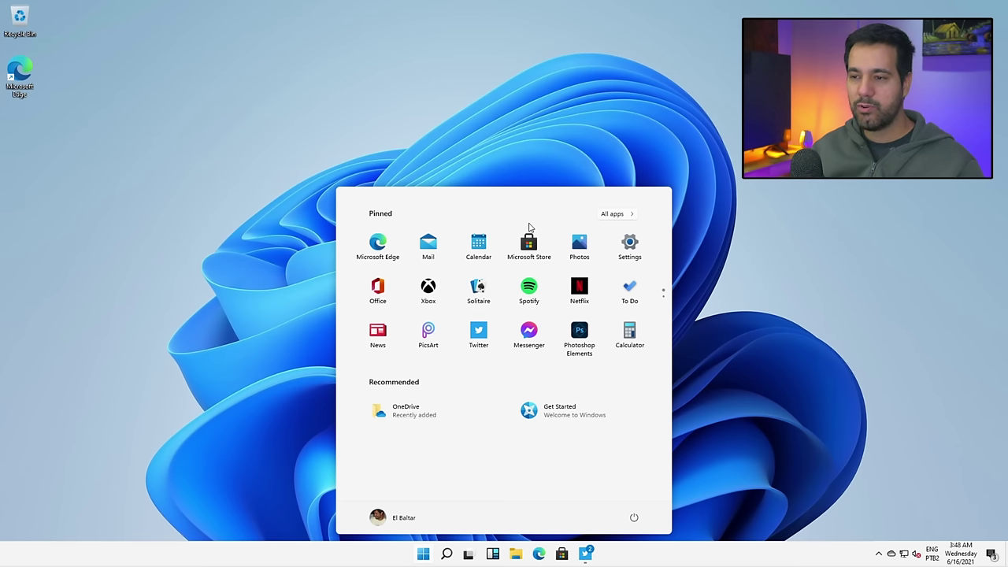
{"action": "left_click", "coordinate": [580, 290]}
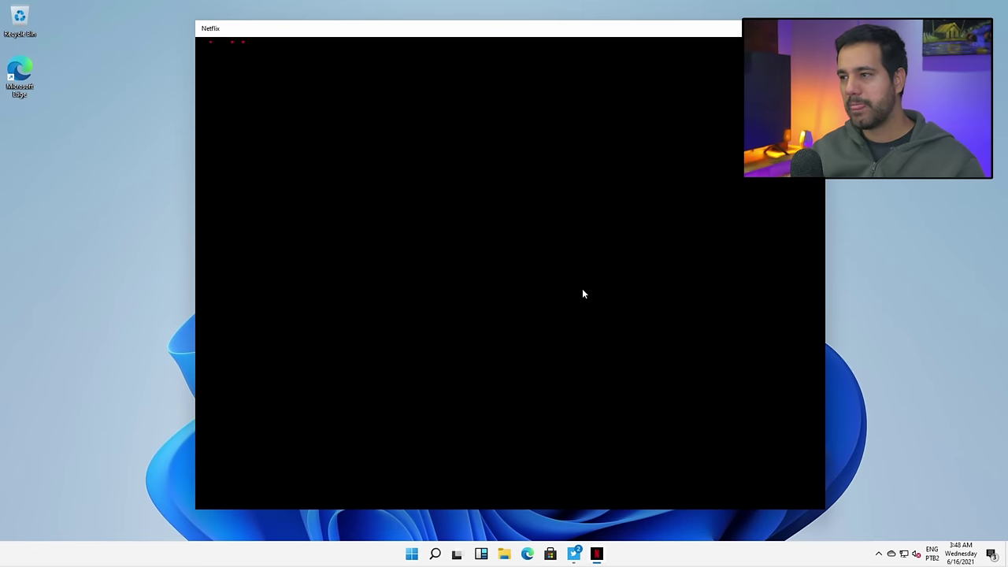